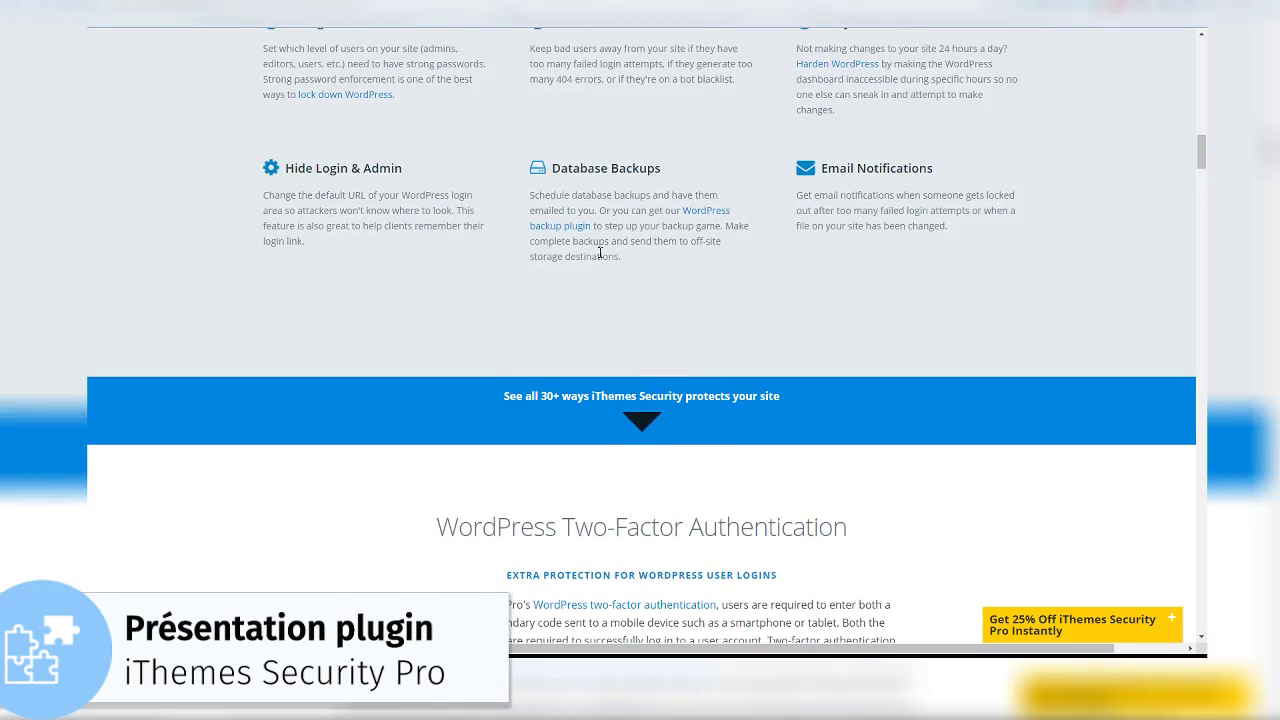
Look through the feature descriptions on the iThemes Security Pro product page
{"action": "scroll", "coordinate": [600, 258], "scroll_direction": "down", "scroll_amount": 20}
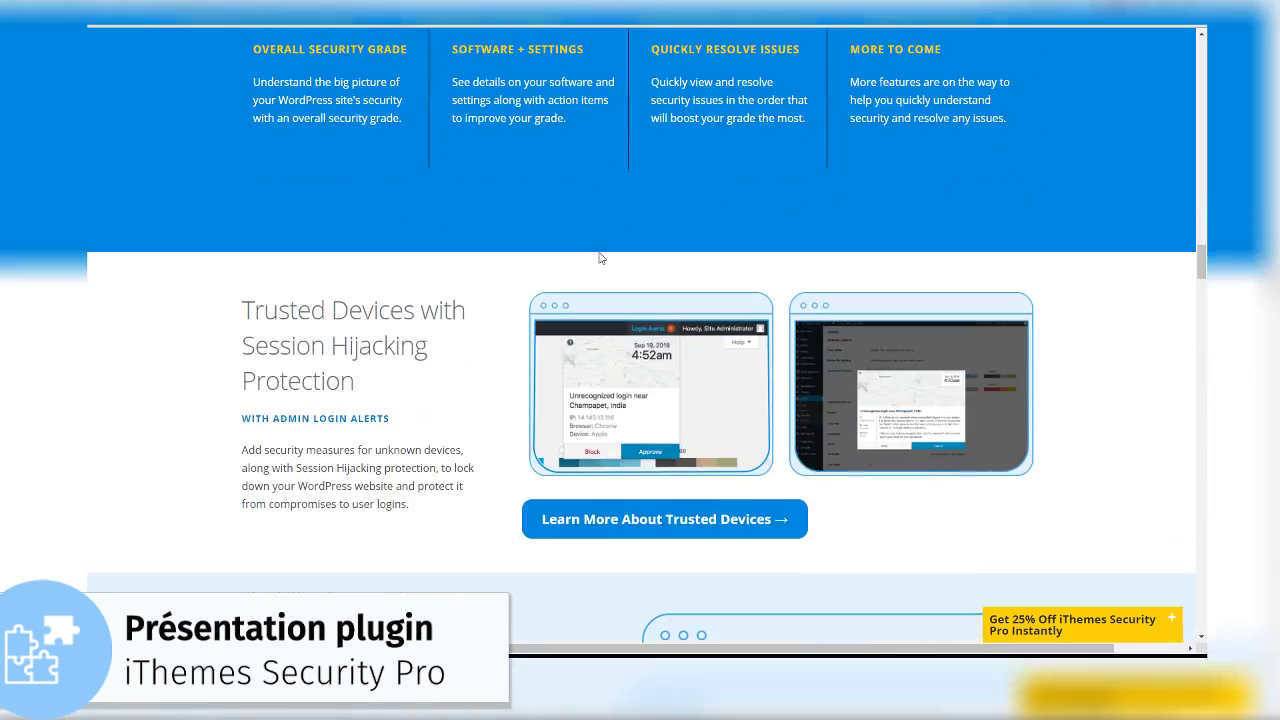
{"action": "scroll", "coordinate": [599, 252], "scroll_direction": "down", "scroll_amount": 20}
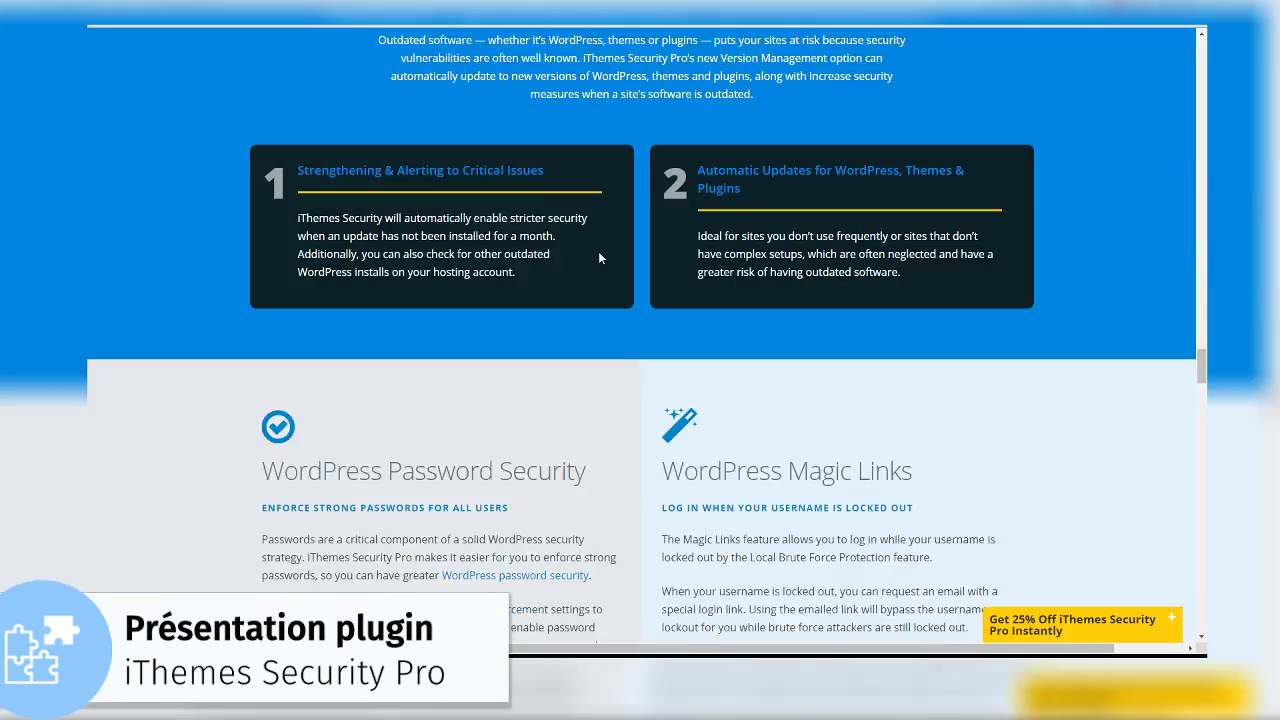
{"action": "scroll", "coordinate": [599, 258], "scroll_direction": "down", "scroll_amount": 10}
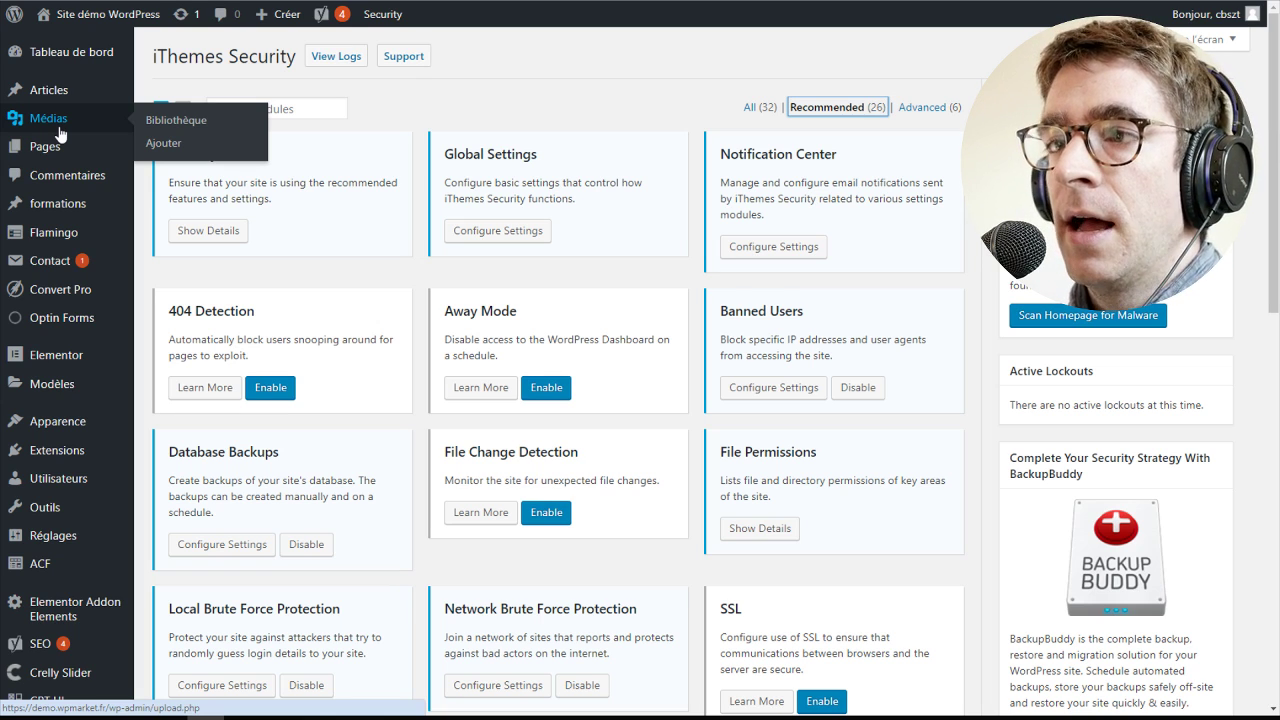
Look over the recommended iThemes Security modules, including the ones marked PRO
{"action": "mouse_move", "coordinate": [72, 140]}
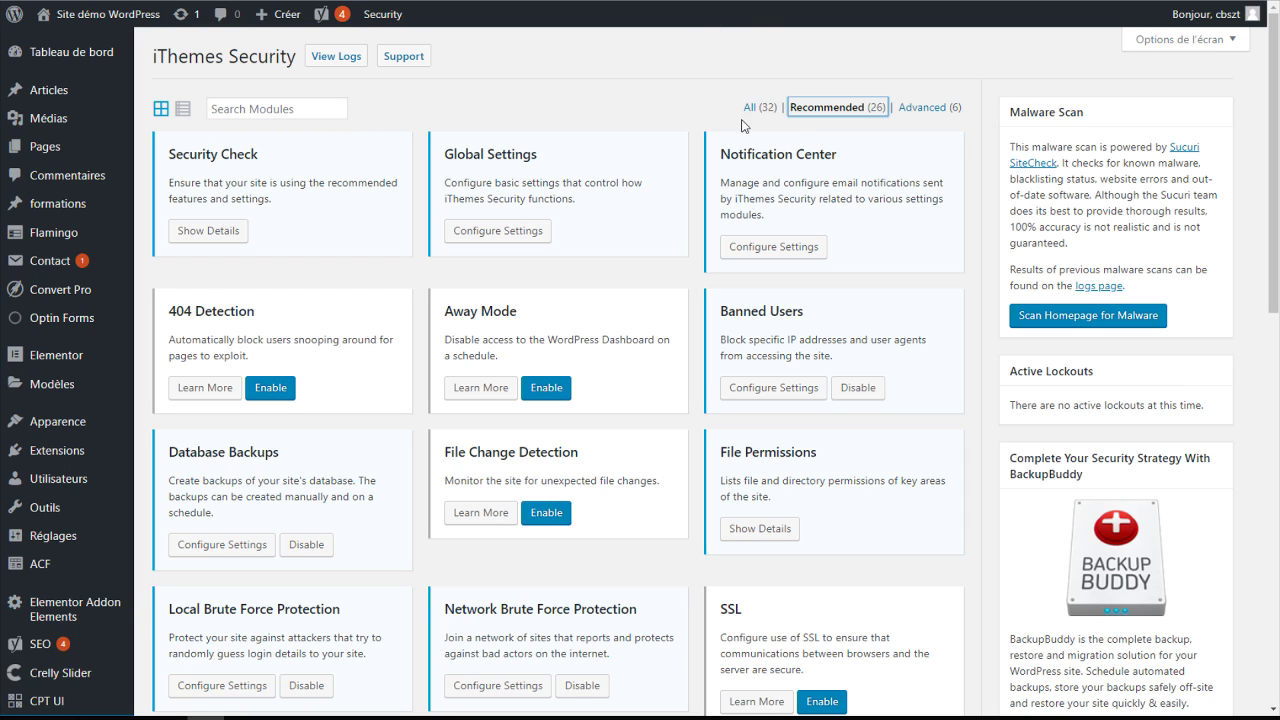
{"action": "scroll", "coordinate": [742, 125], "scroll_direction": "down", "scroll_amount": 8}
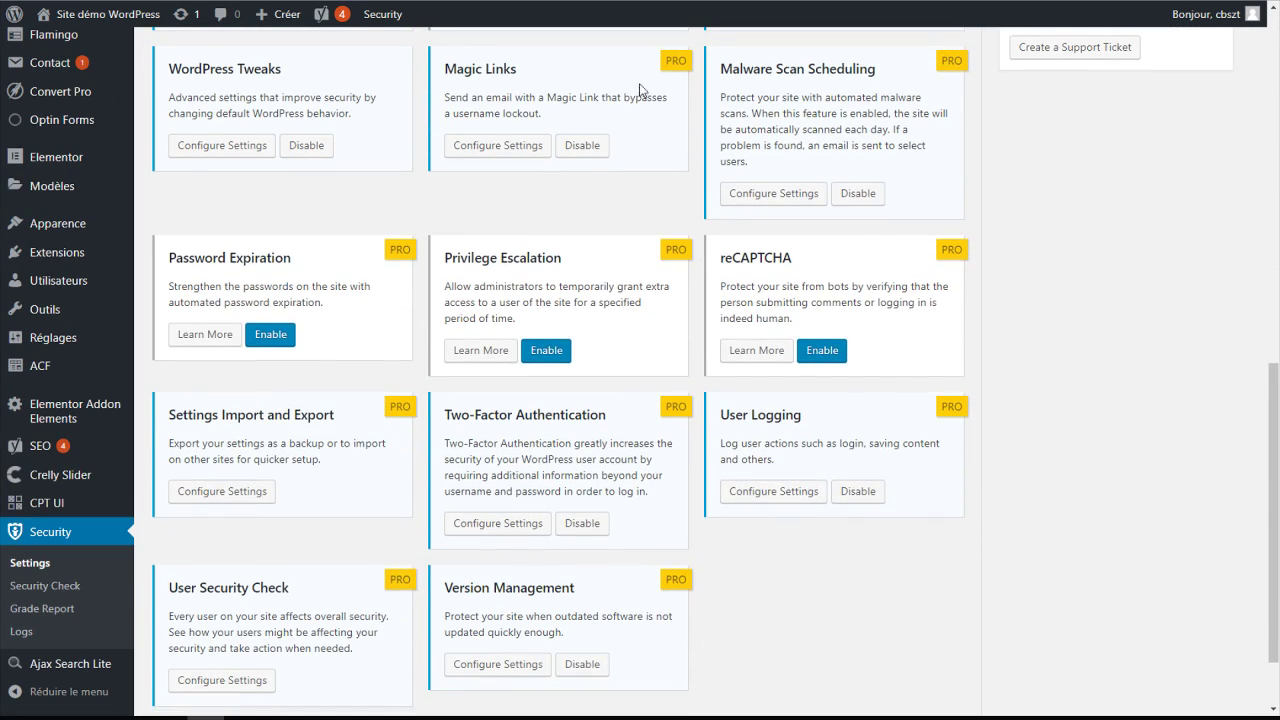
{"action": "left_click_drag", "start_coordinate": [670, 60], "coordinate": [704, 78]}
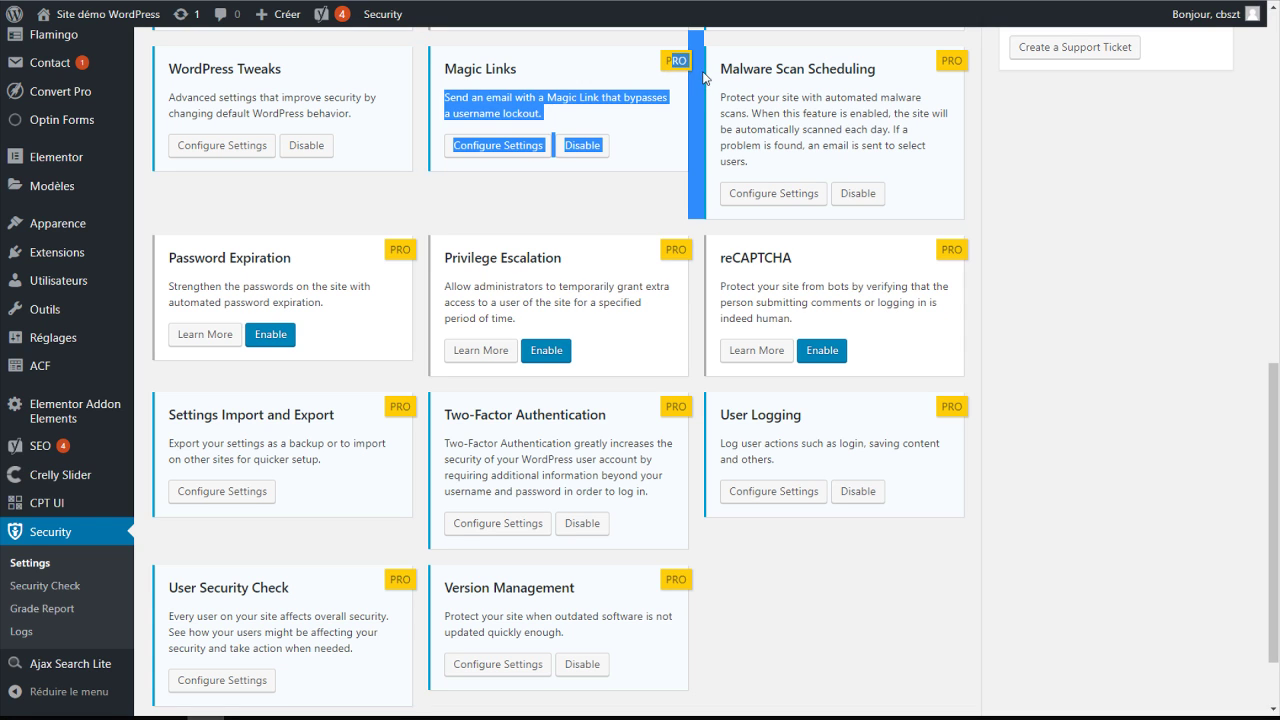
{"action": "left_click", "coordinate": [704, 78]}
{"action": "scroll", "coordinate": [624, 200], "scroll_direction": "down", "scroll_amount": 2}
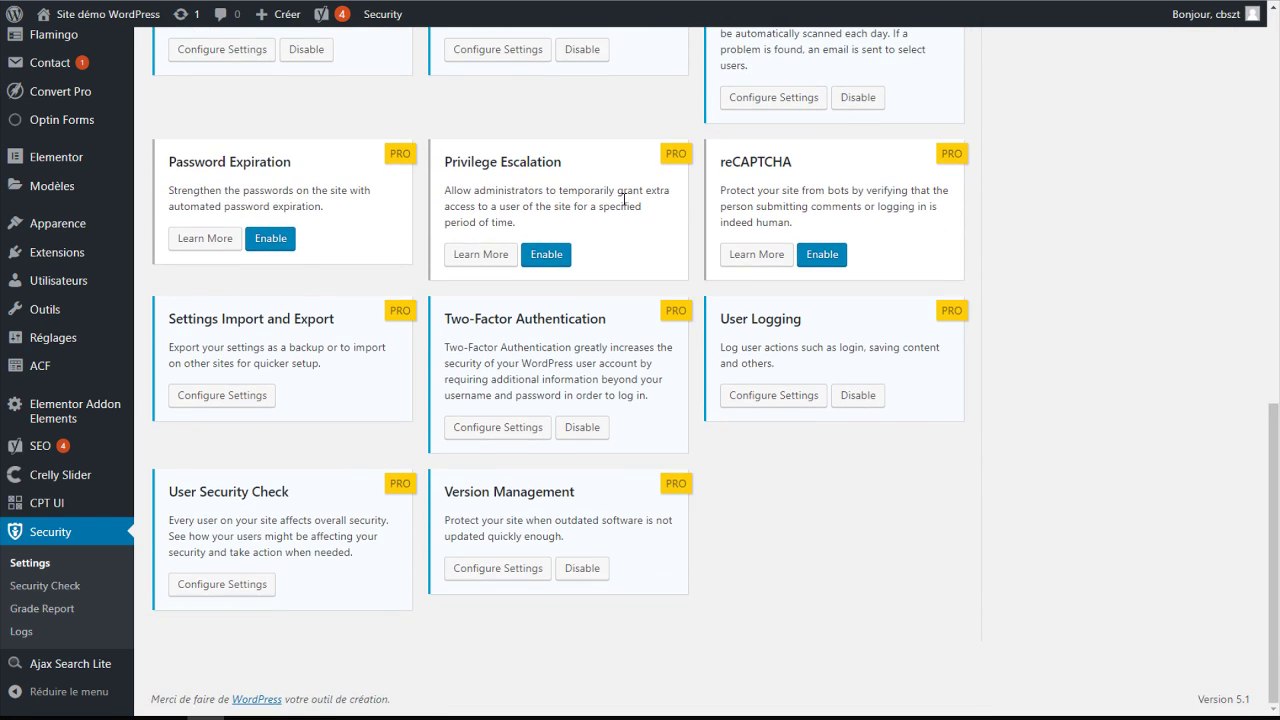
{"action": "scroll", "coordinate": [624, 200], "scroll_direction": "up", "scroll_amount": 8}
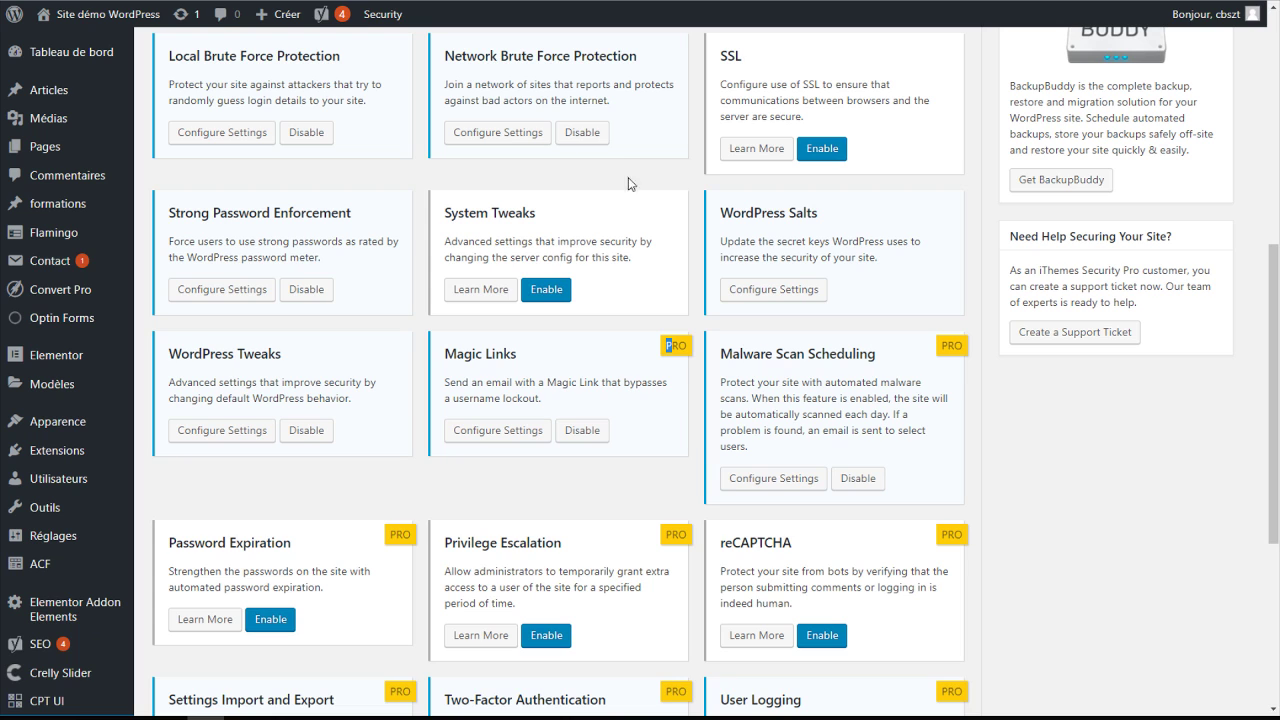
{"action": "scroll", "coordinate": [624, 186], "scroll_direction": "up", "scroll_amount": 9}
{"action": "scroll", "coordinate": [619, 191], "scroll_direction": "up", "scroll_amount": 3}
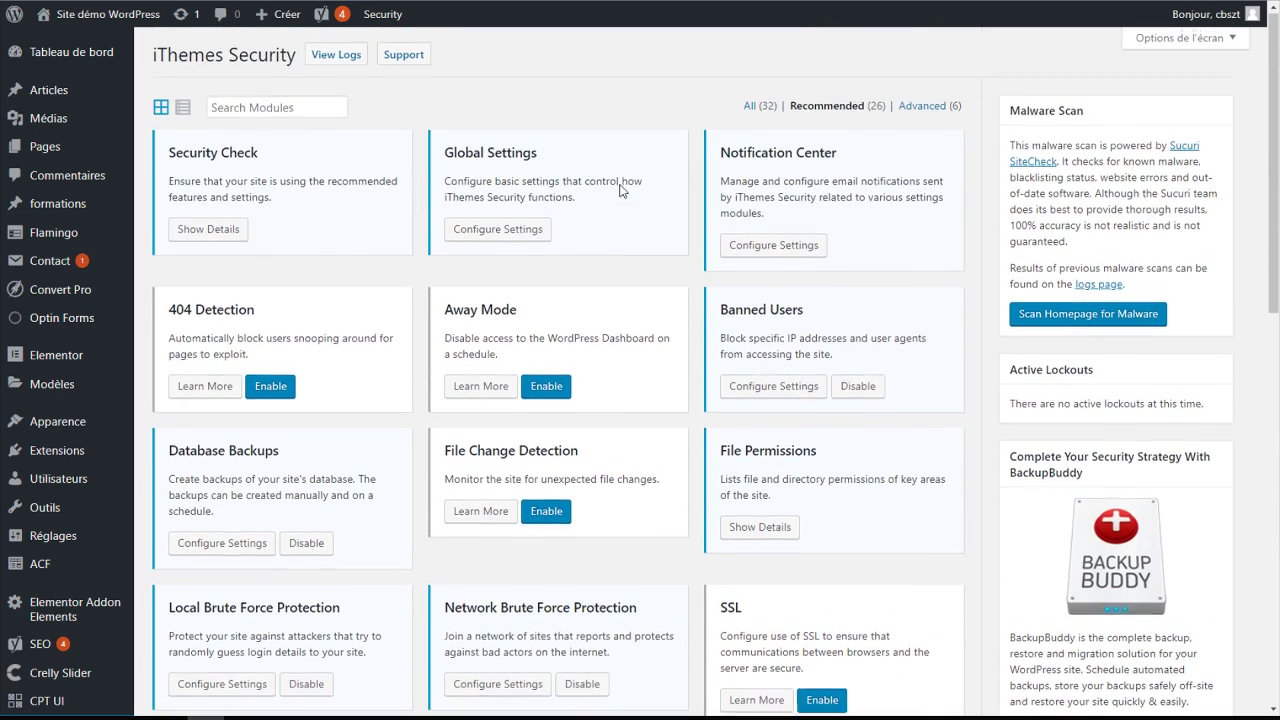
Run the Security Check to secure the site with the recommended modules, review its report and close it
{"action": "left_click", "coordinate": [212, 238]}
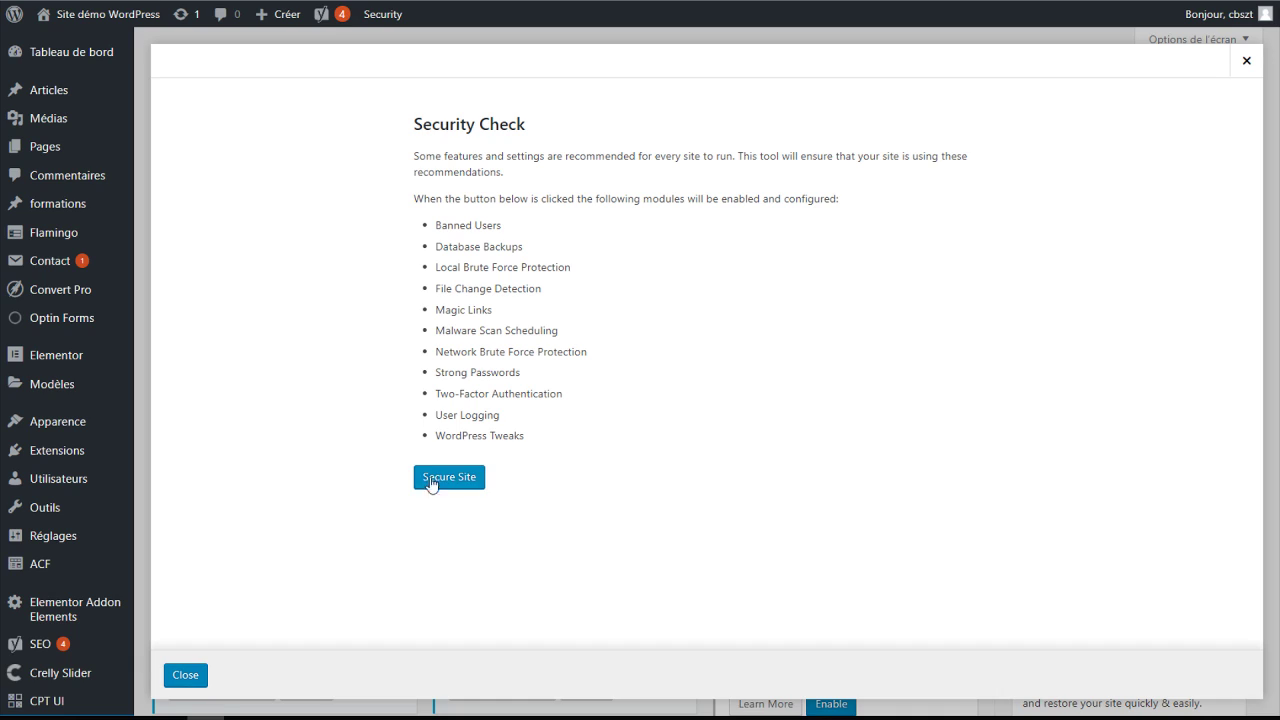
{"action": "left_click", "coordinate": [431, 482]}
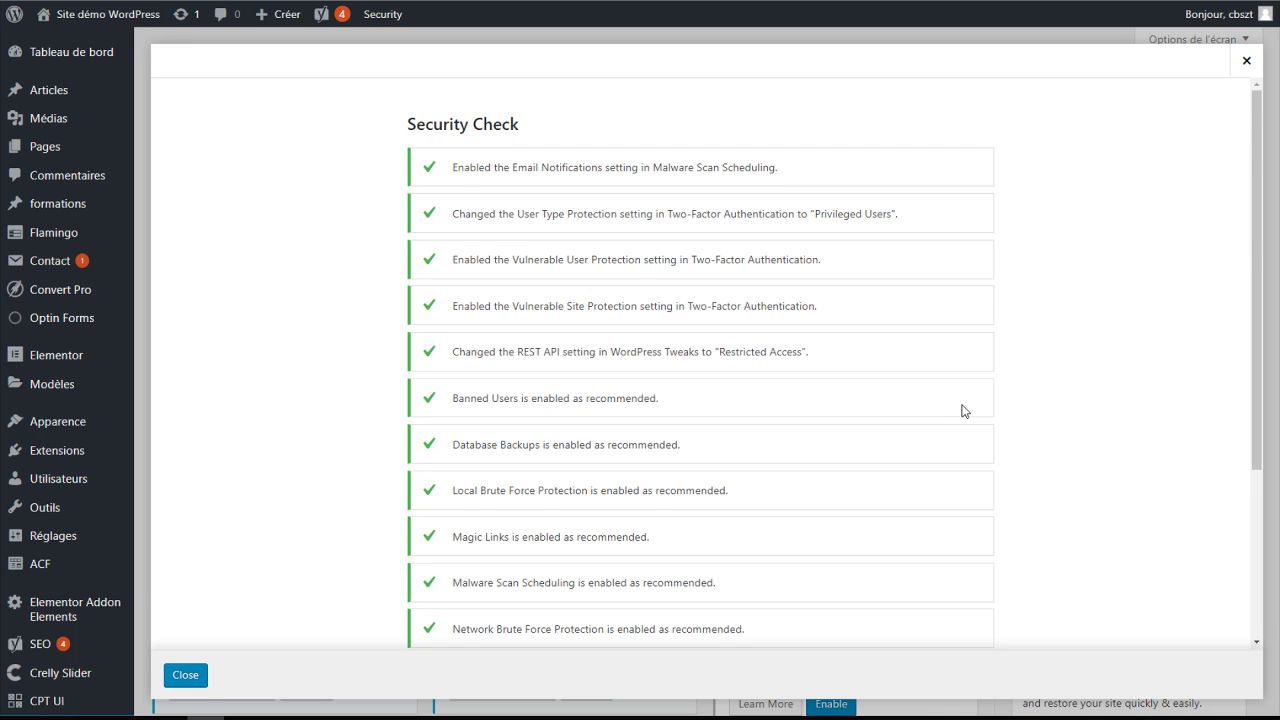
{"action": "scroll", "coordinate": [962, 411], "scroll_direction": "down", "scroll_amount": 3}
{"action": "scroll", "coordinate": [883, 232], "scroll_direction": "up", "scroll_amount": 1}
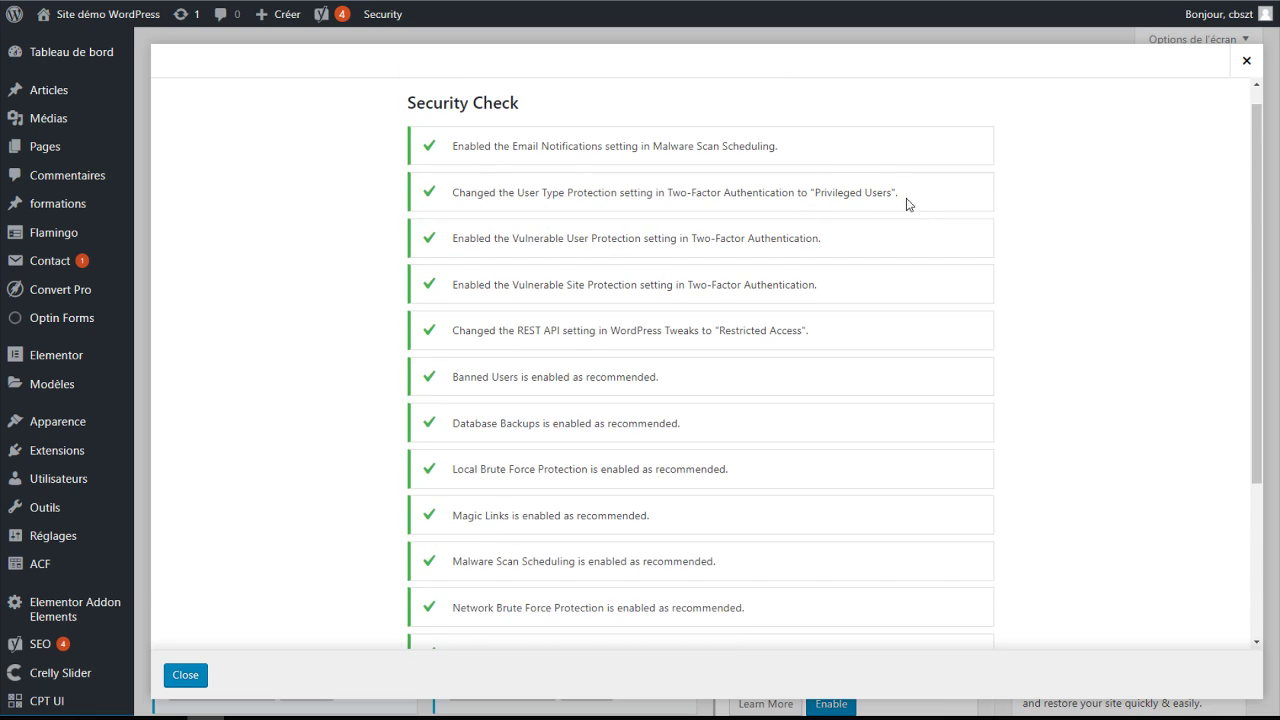
{"action": "left_click", "coordinate": [1247, 60]}
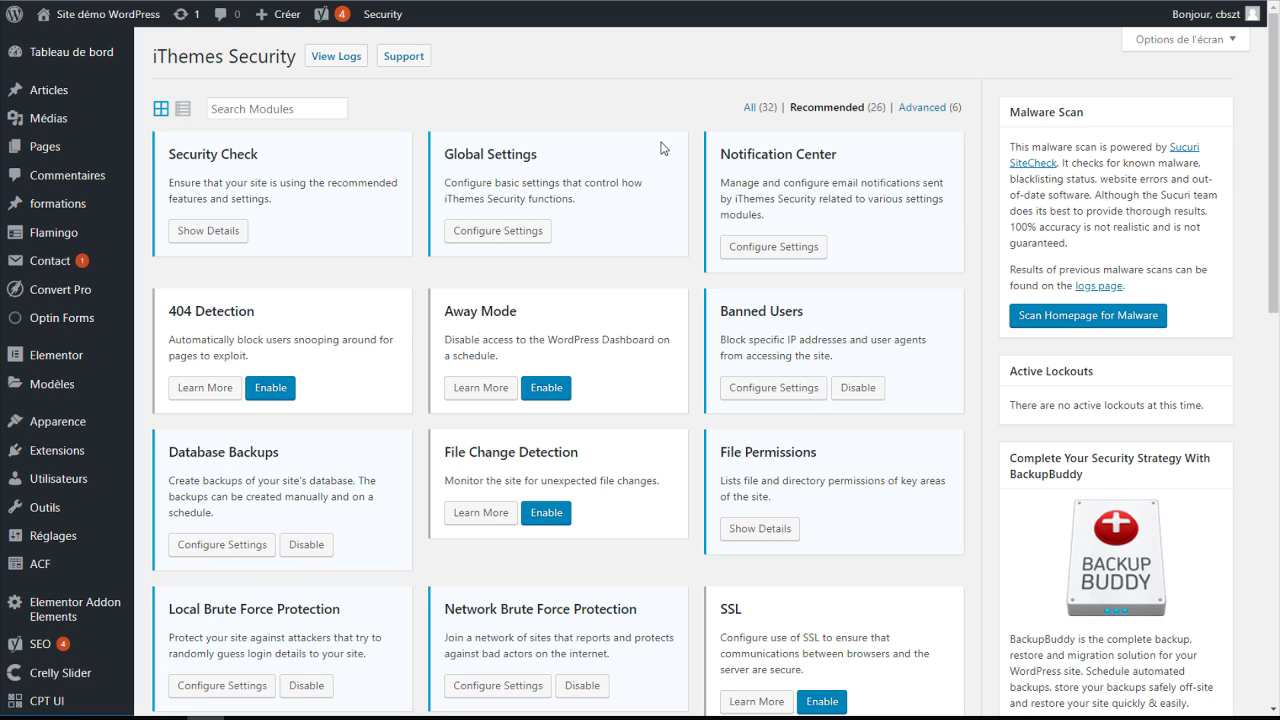
Examine the Global Settings module, from file writing and lockout messages to blacklist, white list and log options, and close it without saving
{"action": "left_click", "coordinate": [527, 238]}
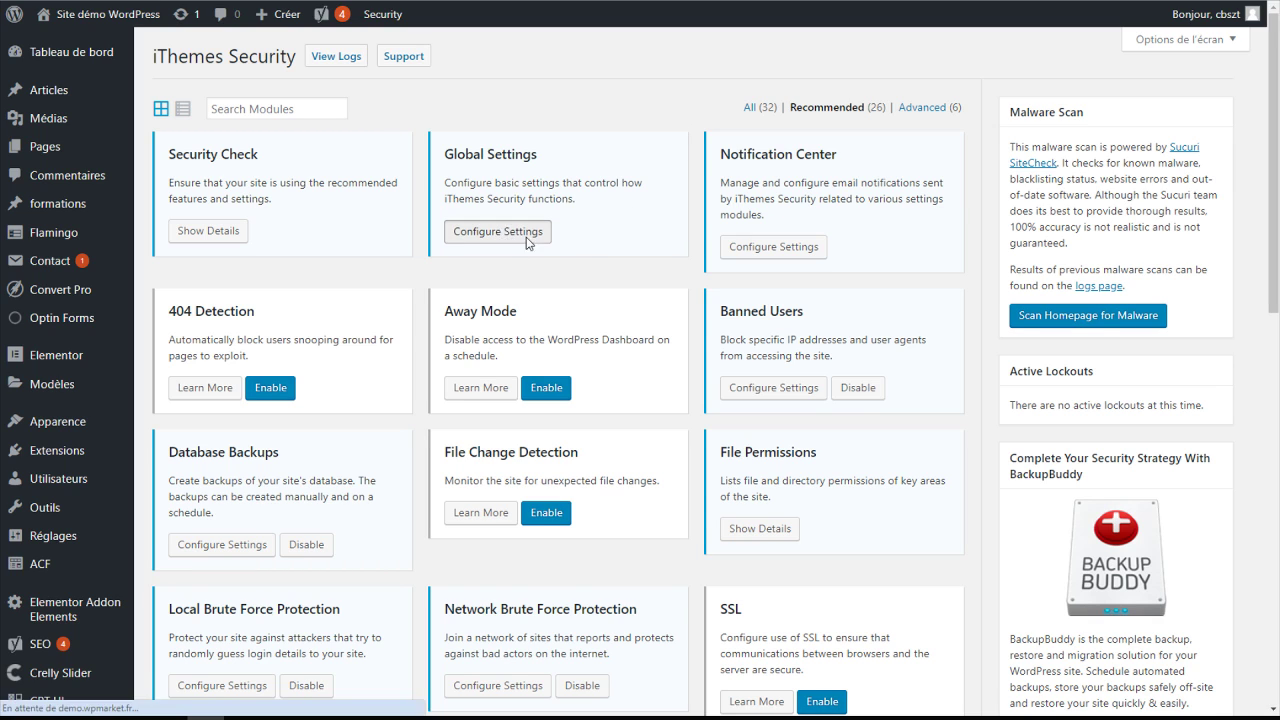
{"action": "scroll", "coordinate": [703, 300], "scroll_direction": "down", "scroll_amount": 3}
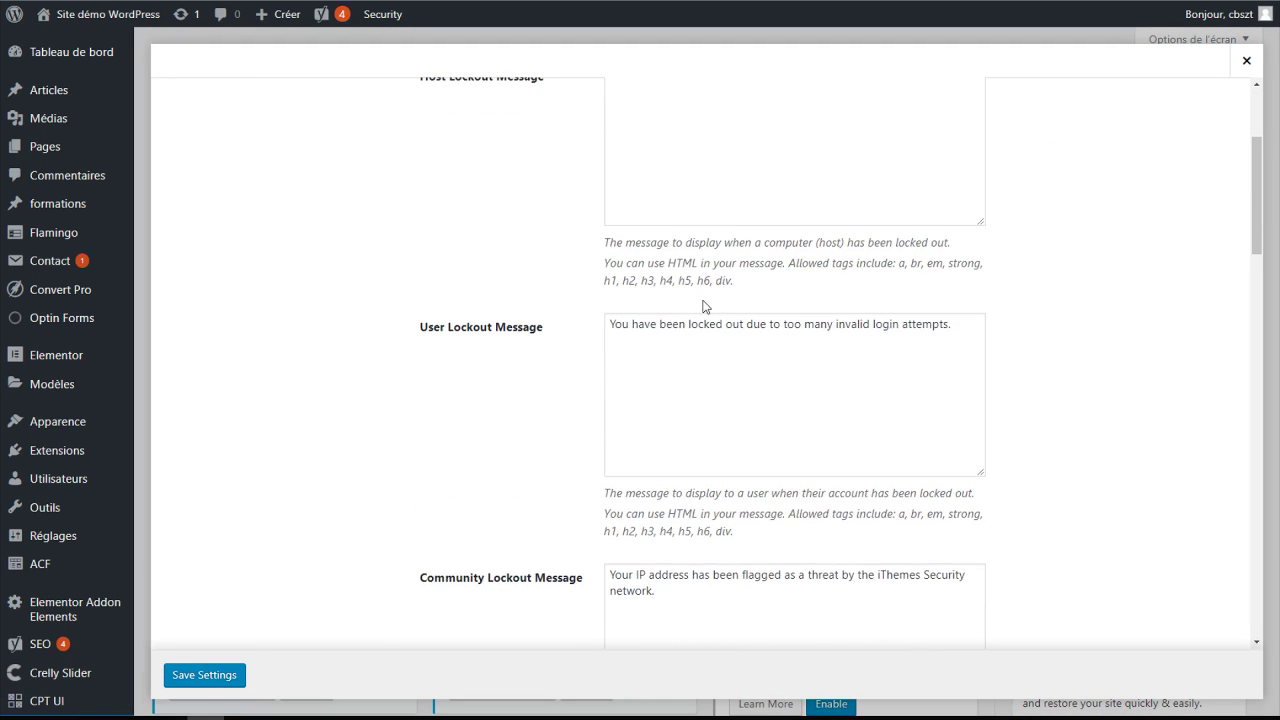
{"action": "scroll", "coordinate": [703, 307], "scroll_direction": "down", "scroll_amount": 6}
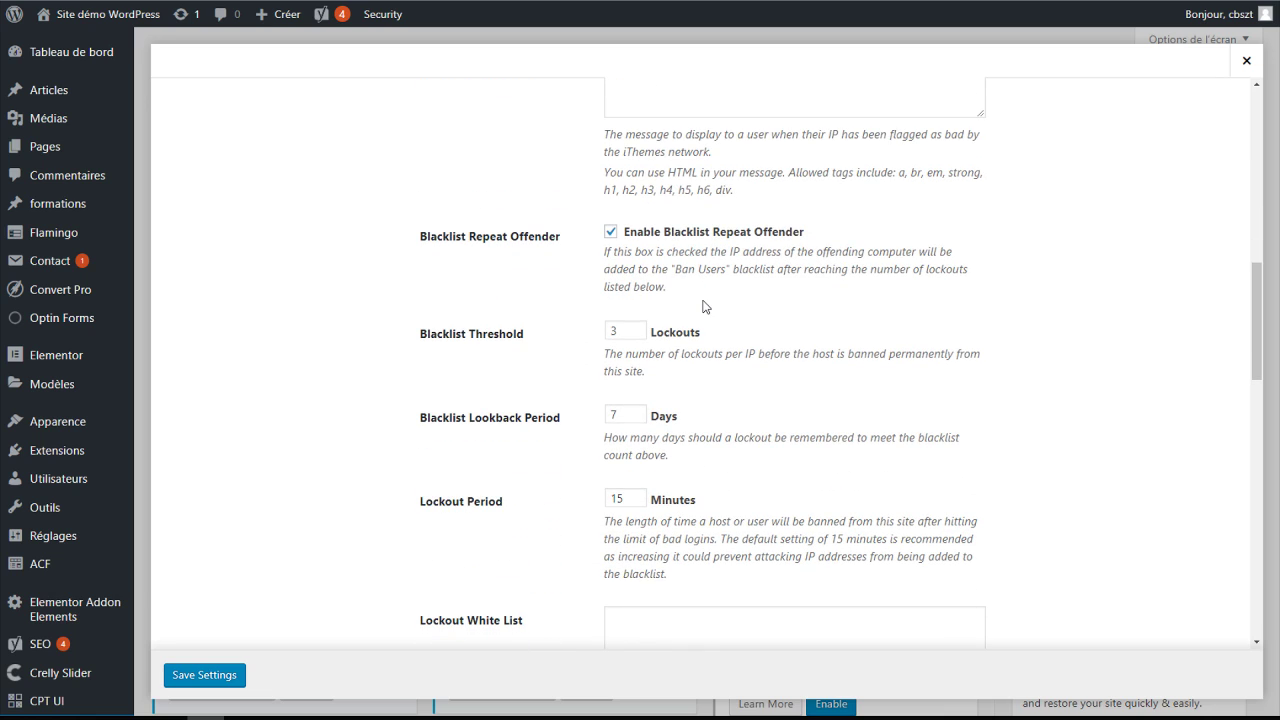
{"action": "scroll", "coordinate": [700, 304], "scroll_direction": "down", "scroll_amount": 5}
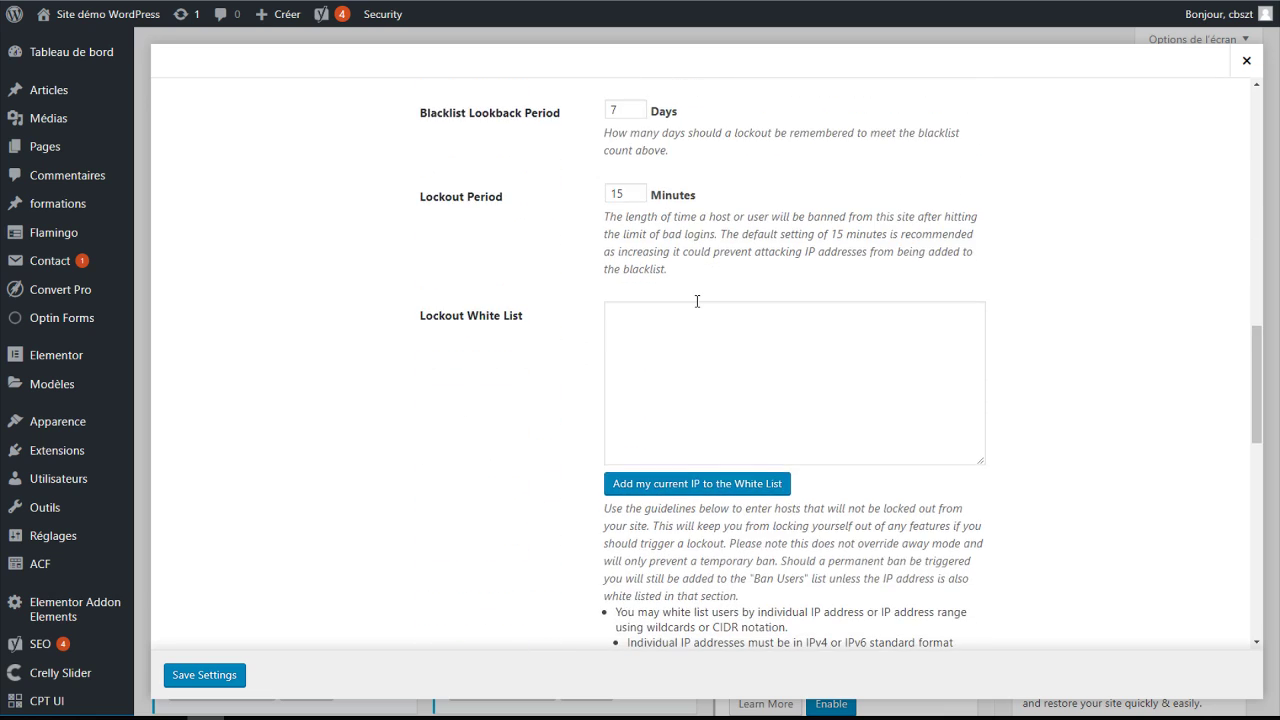
{"action": "scroll", "coordinate": [697, 303], "scroll_direction": "down", "scroll_amount": 8}
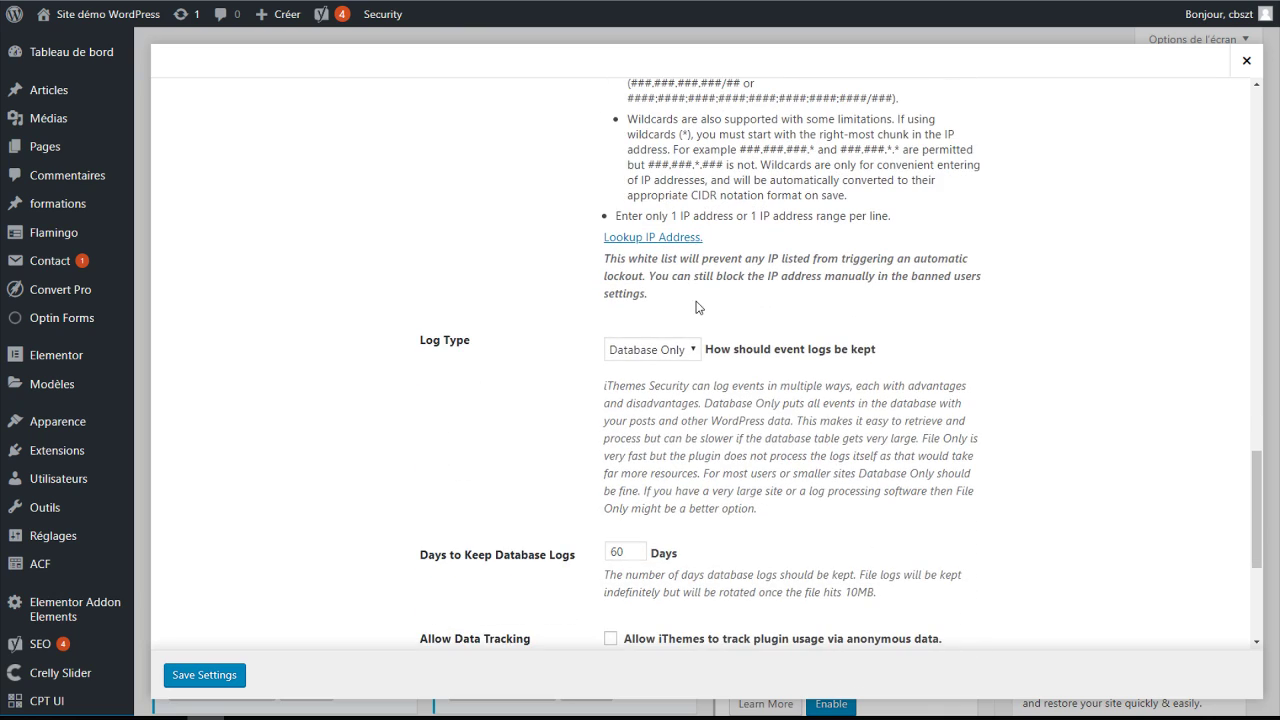
{"action": "scroll", "coordinate": [697, 307], "scroll_direction": "down", "scroll_amount": 2}
{"action": "scroll", "coordinate": [697, 307], "scroll_direction": "up", "scroll_amount": 15}
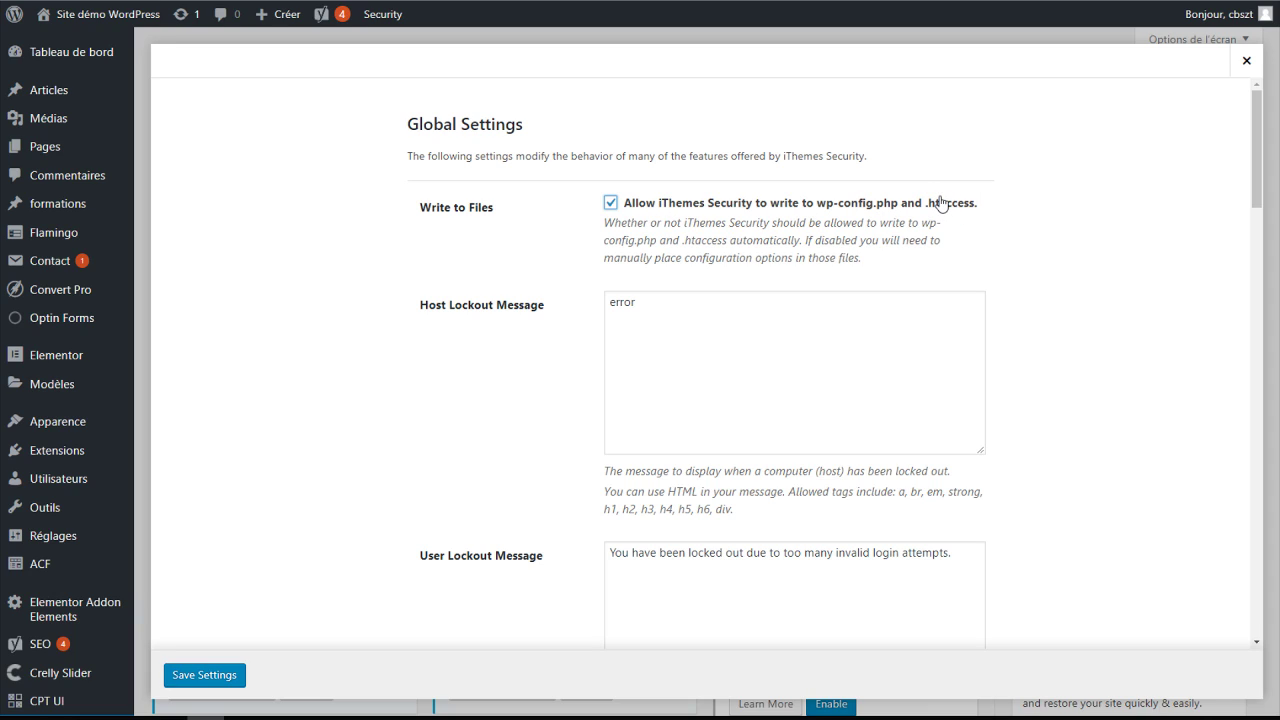
{"action": "scroll", "coordinate": [840, 278], "scroll_direction": "down", "scroll_amount": 10}
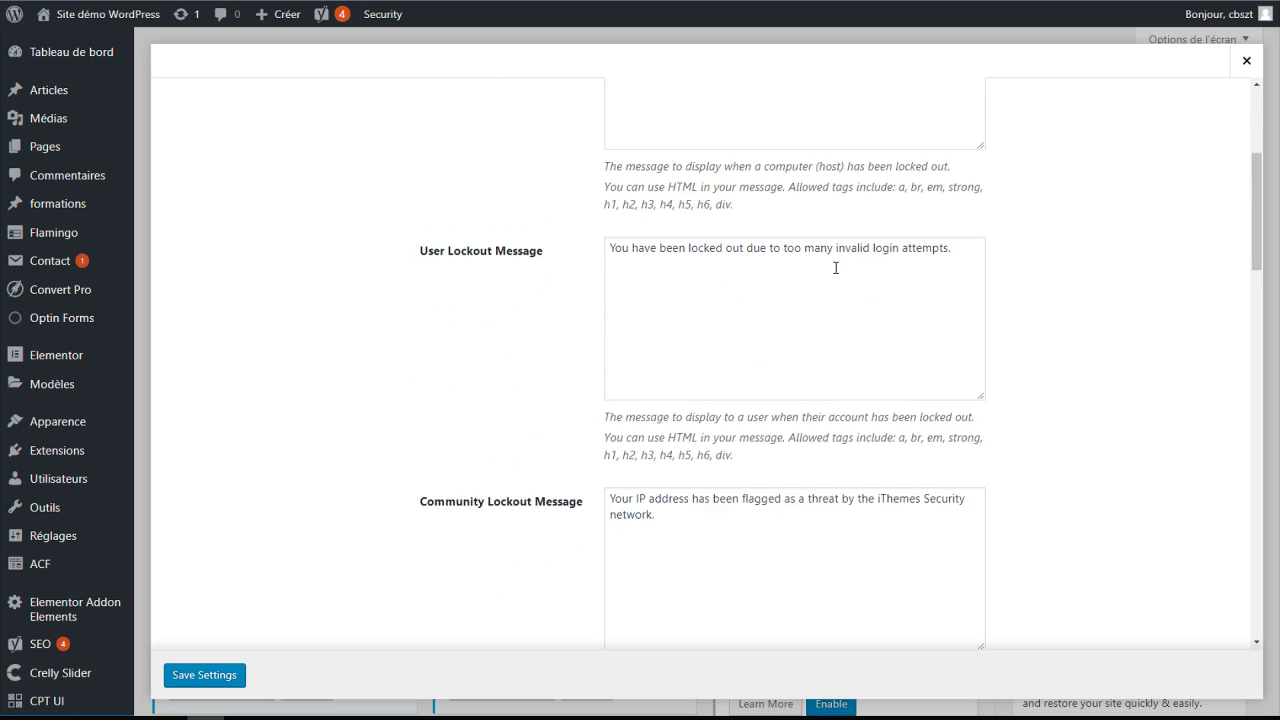
{"action": "scroll", "coordinate": [740, 265], "scroll_direction": "down", "scroll_amount": 5}
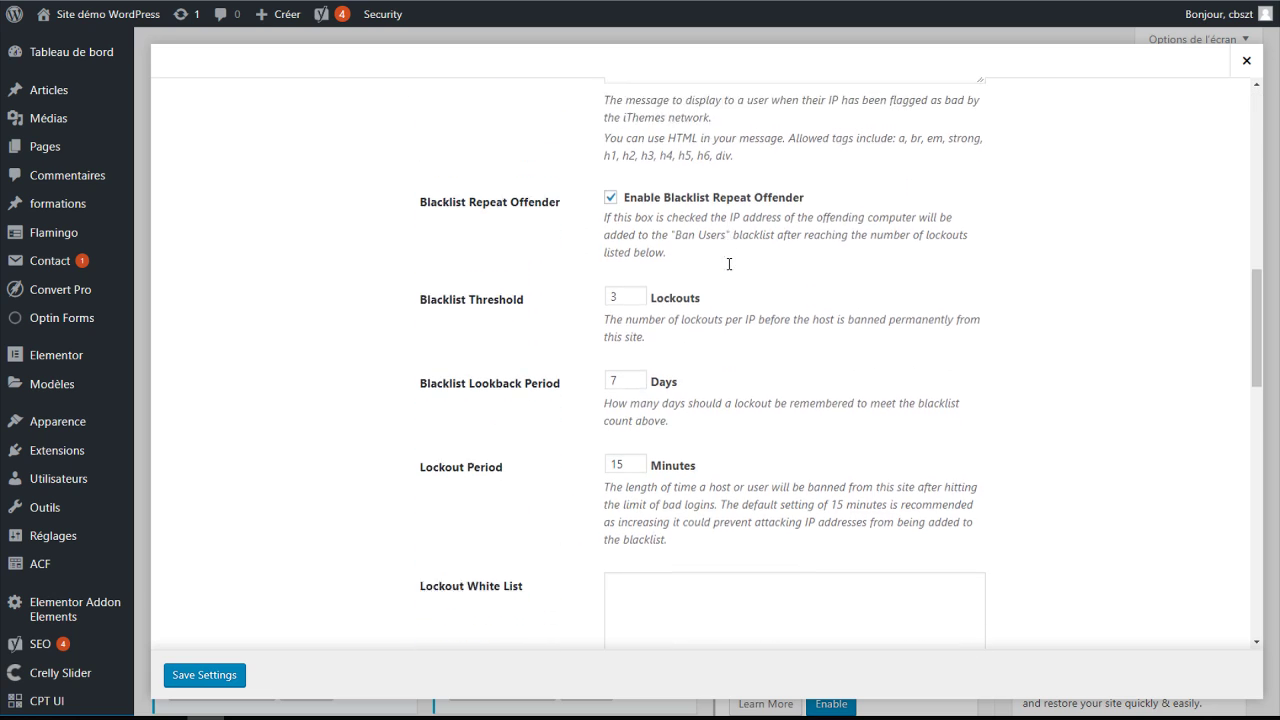
{"action": "scroll", "coordinate": [729, 268], "scroll_direction": "down", "scroll_amount": 5}
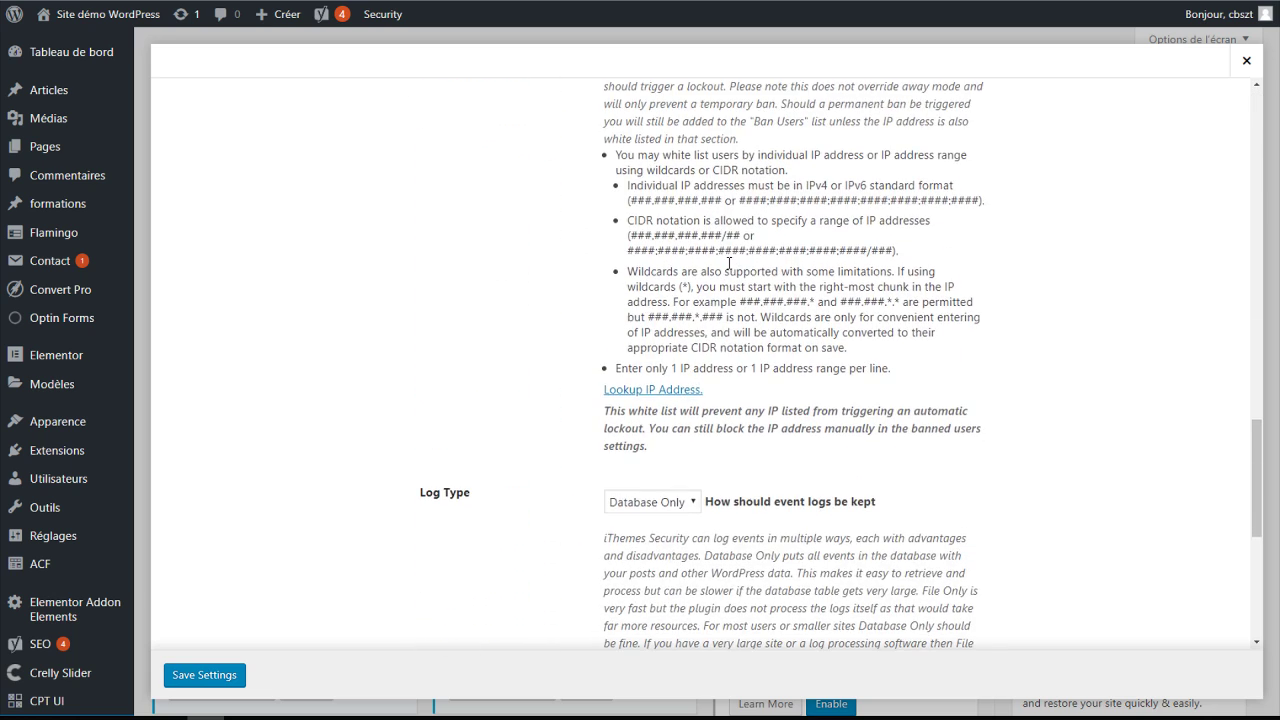
{"action": "scroll", "coordinate": [729, 265], "scroll_direction": "down", "scroll_amount": 3}
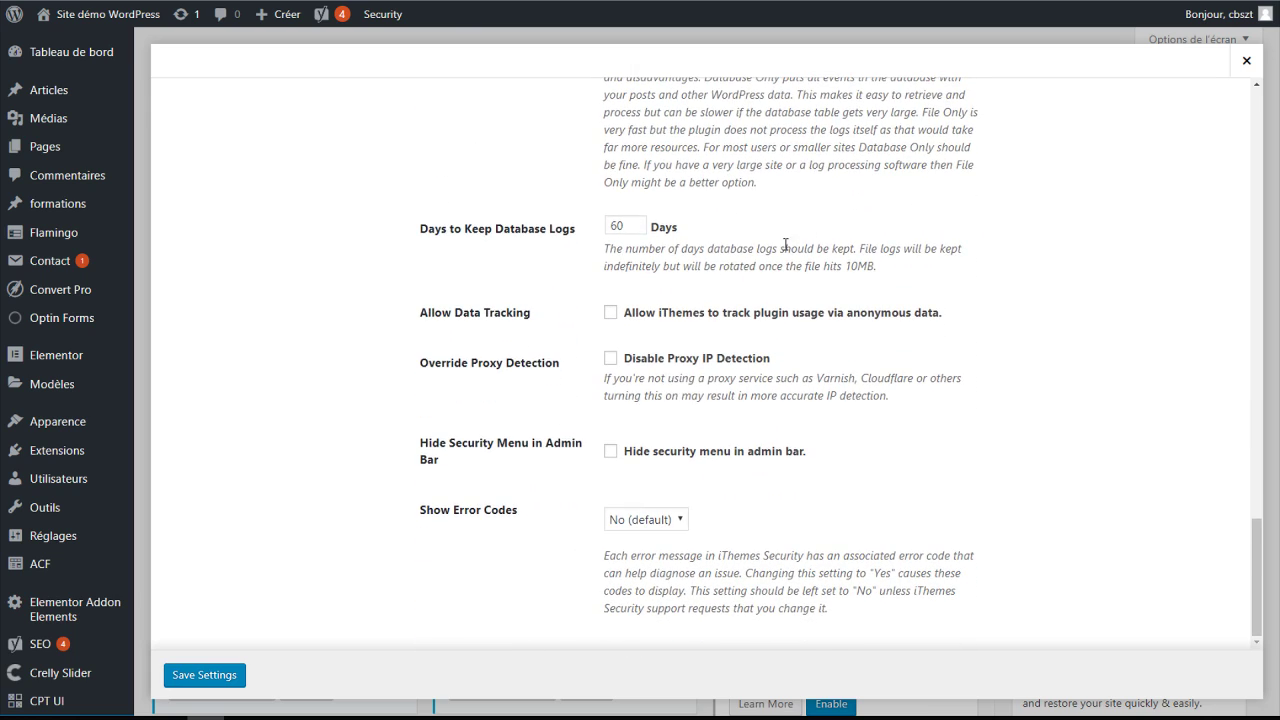
{"action": "left_click", "coordinate": [1246, 61]}
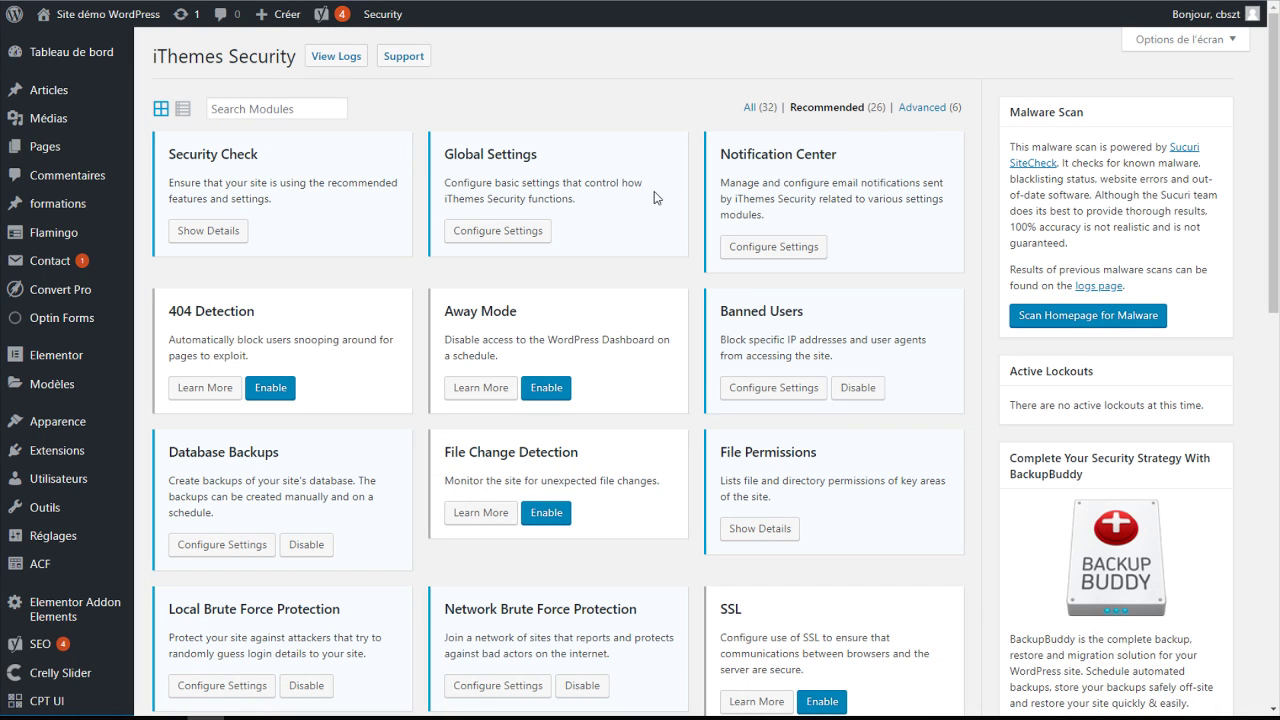
{"action": "left_click", "coordinate": [733, 247]}
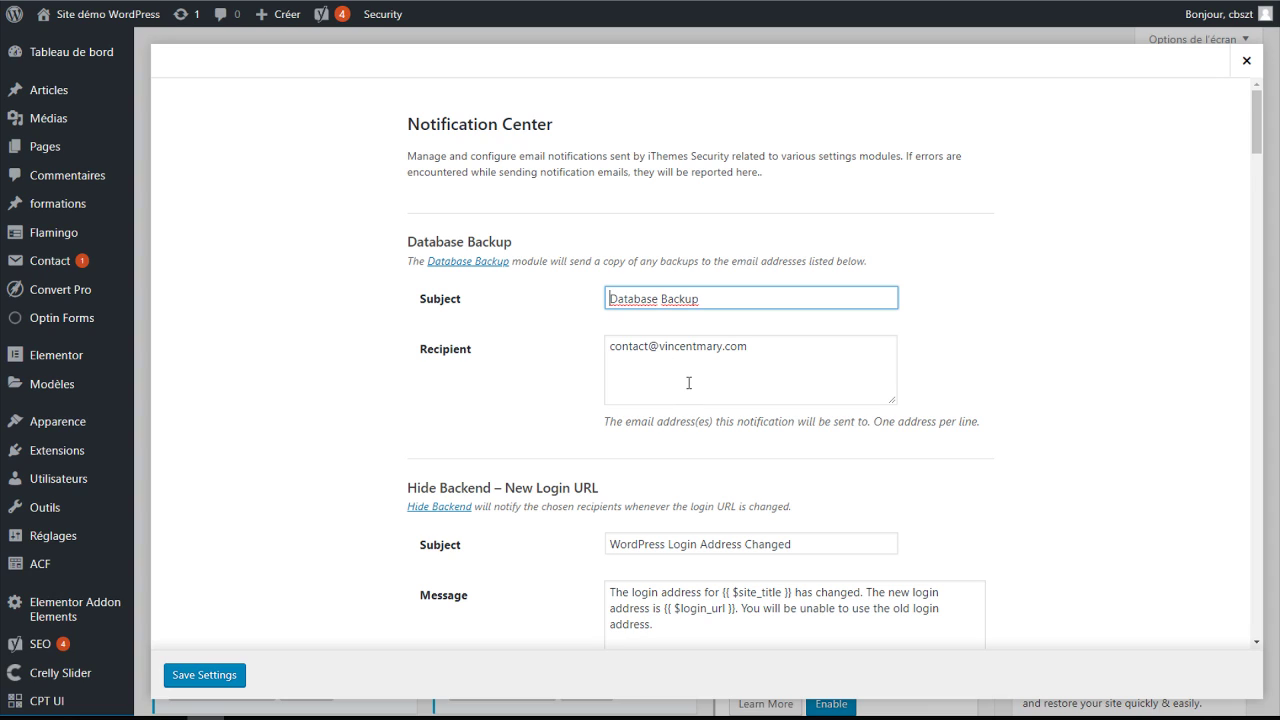
{"action": "scroll", "coordinate": [680, 390], "scroll_direction": "down", "scroll_amount": 3}
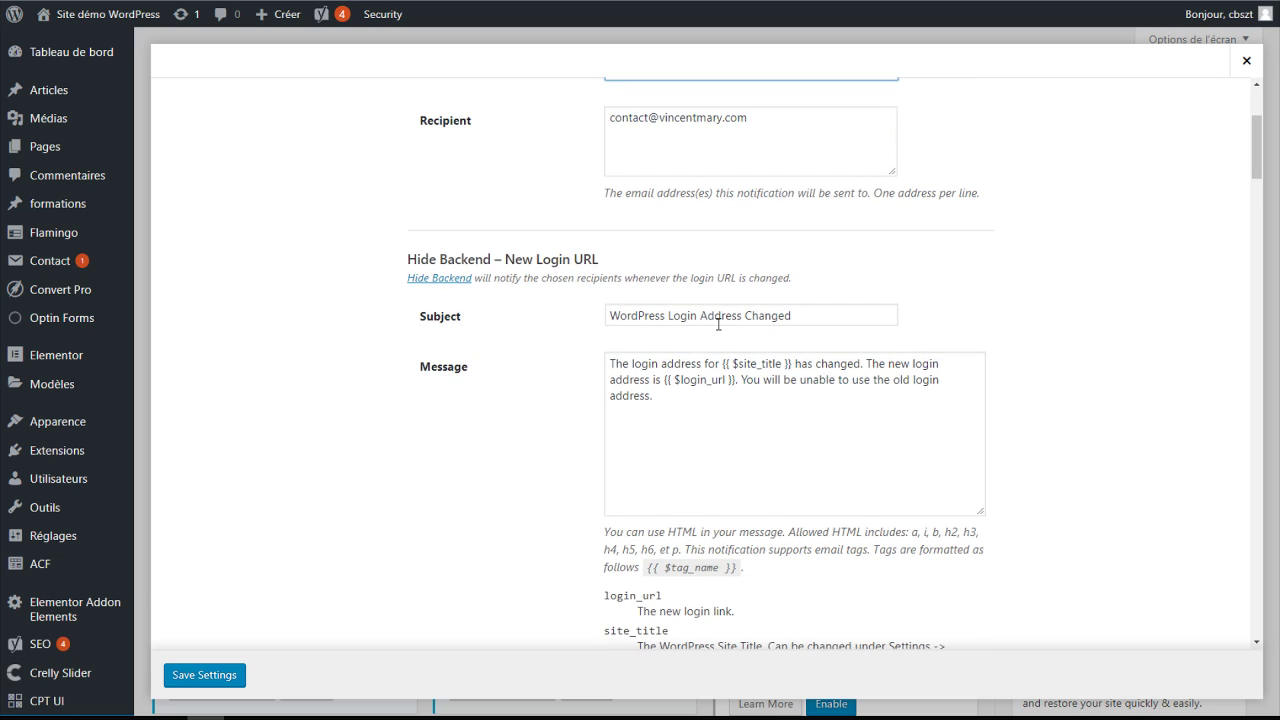
{"action": "scroll", "coordinate": [718, 332], "scroll_direction": "down", "scroll_amount": 6}
{"action": "scroll", "coordinate": [718, 332], "scroll_direction": "down", "scroll_amount": 4}
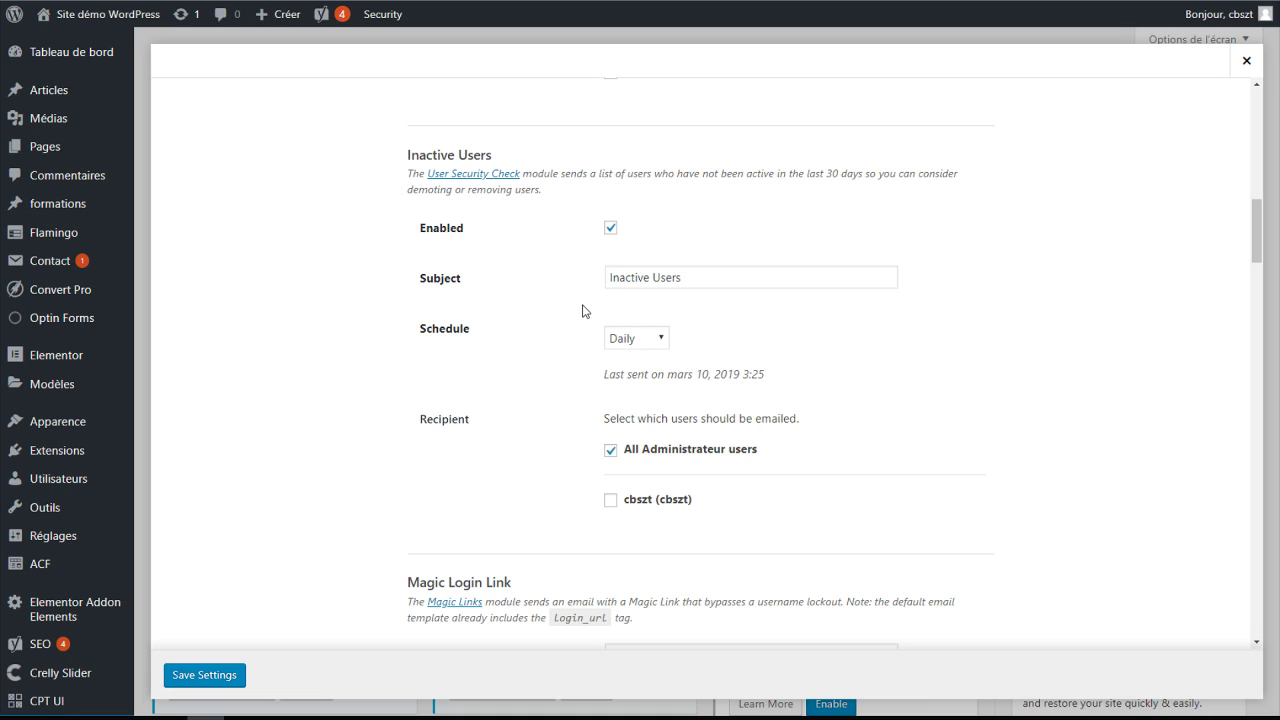
{"action": "scroll", "coordinate": [568, 347], "scroll_direction": "down", "scroll_amount": 2}
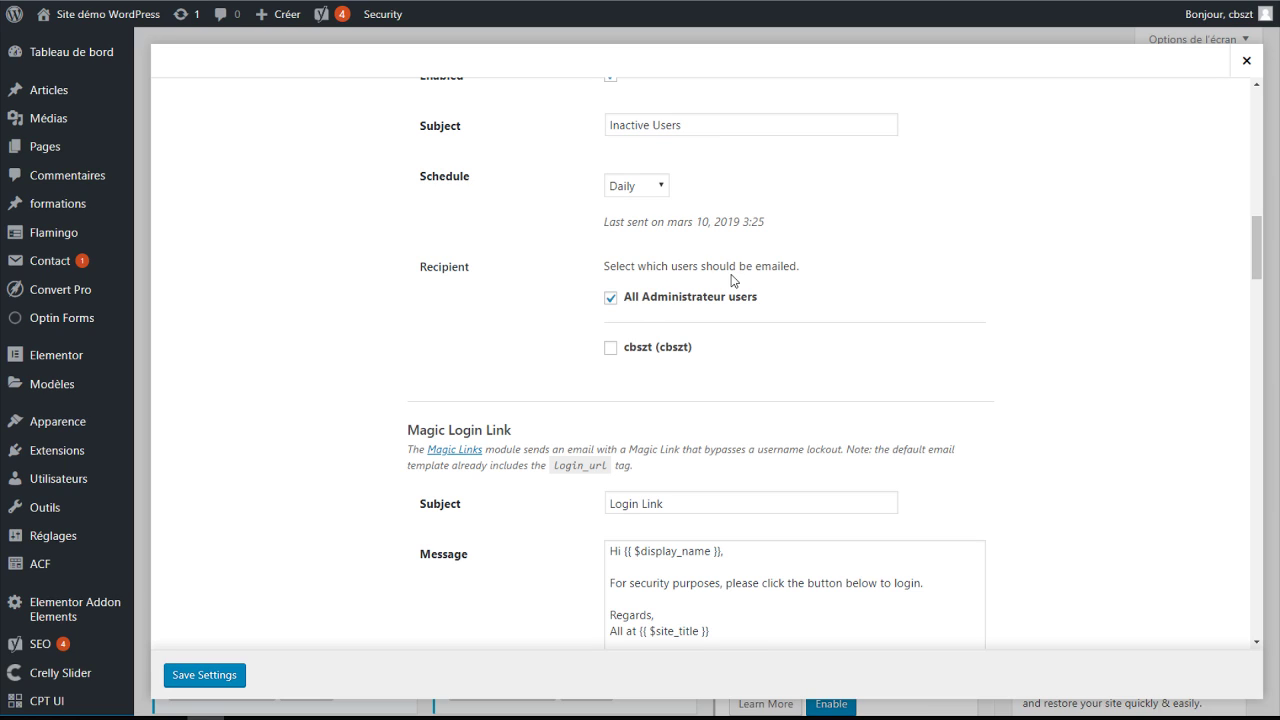
{"action": "scroll", "coordinate": [733, 272], "scroll_direction": "up", "scroll_amount": 3}
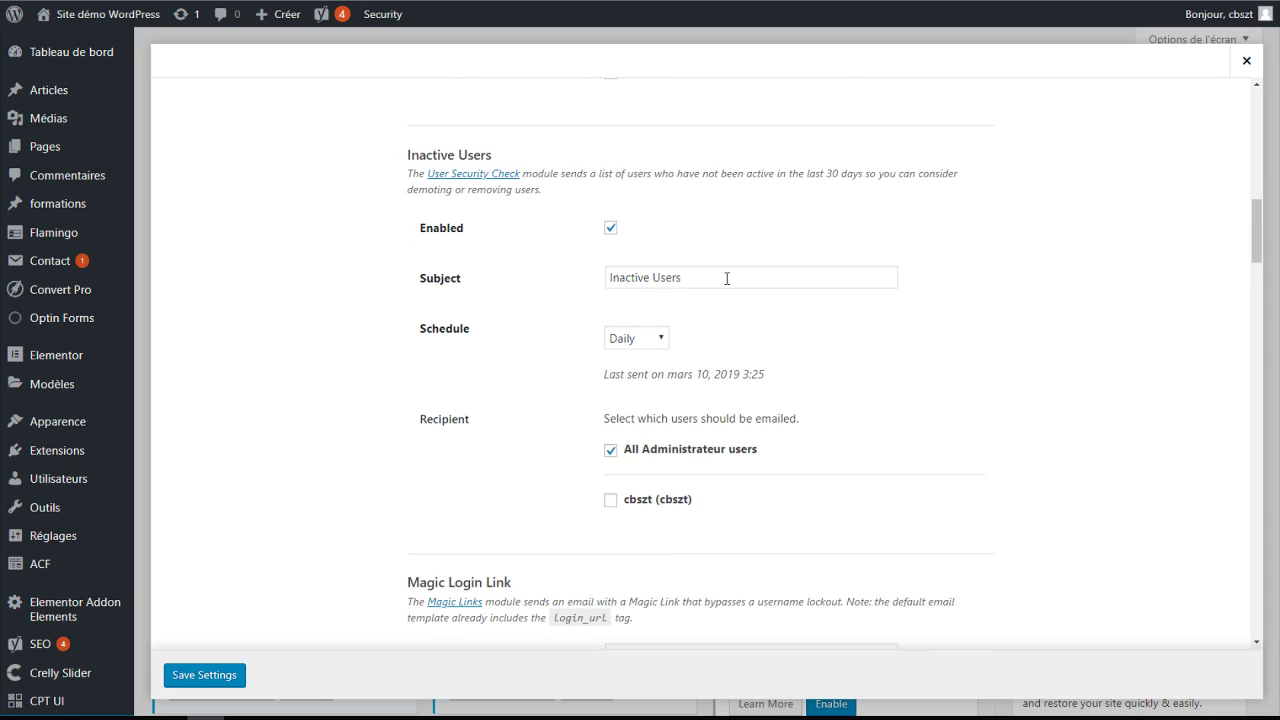
{"action": "scroll", "coordinate": [726, 279], "scroll_direction": "down", "scroll_amount": 5}
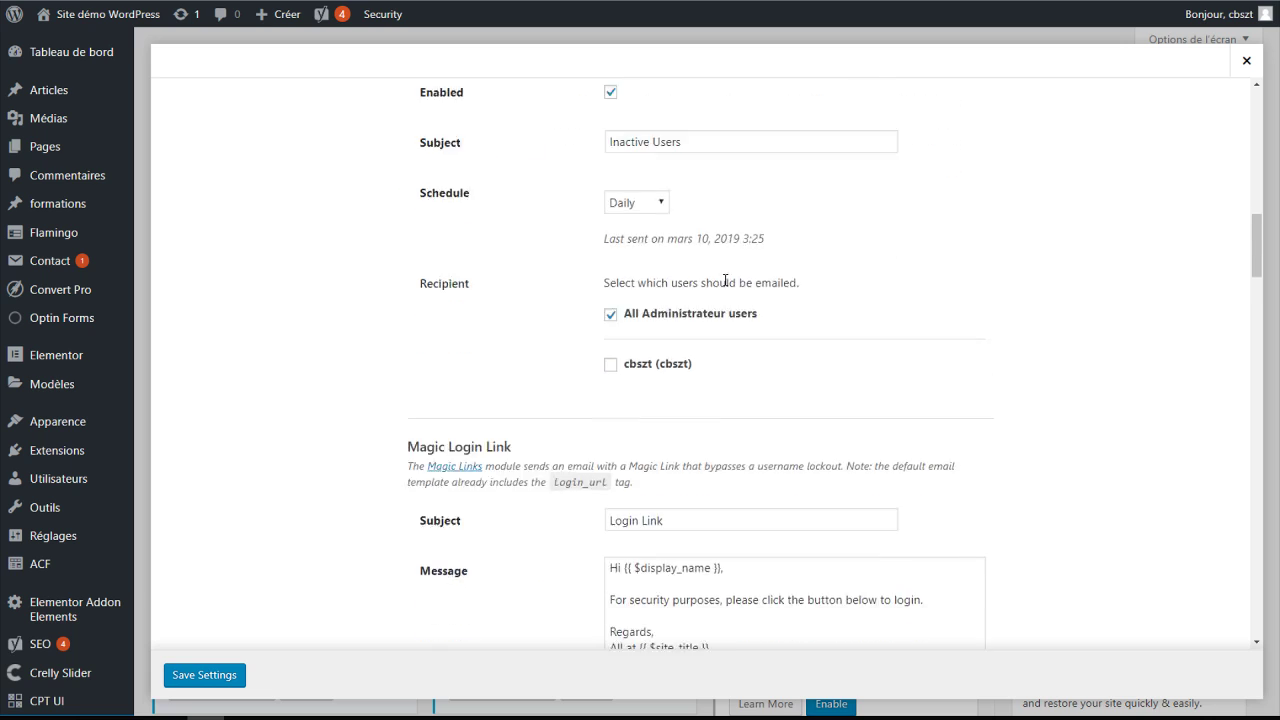
{"action": "scroll", "coordinate": [724, 283], "scroll_direction": "down", "scroll_amount": 6}
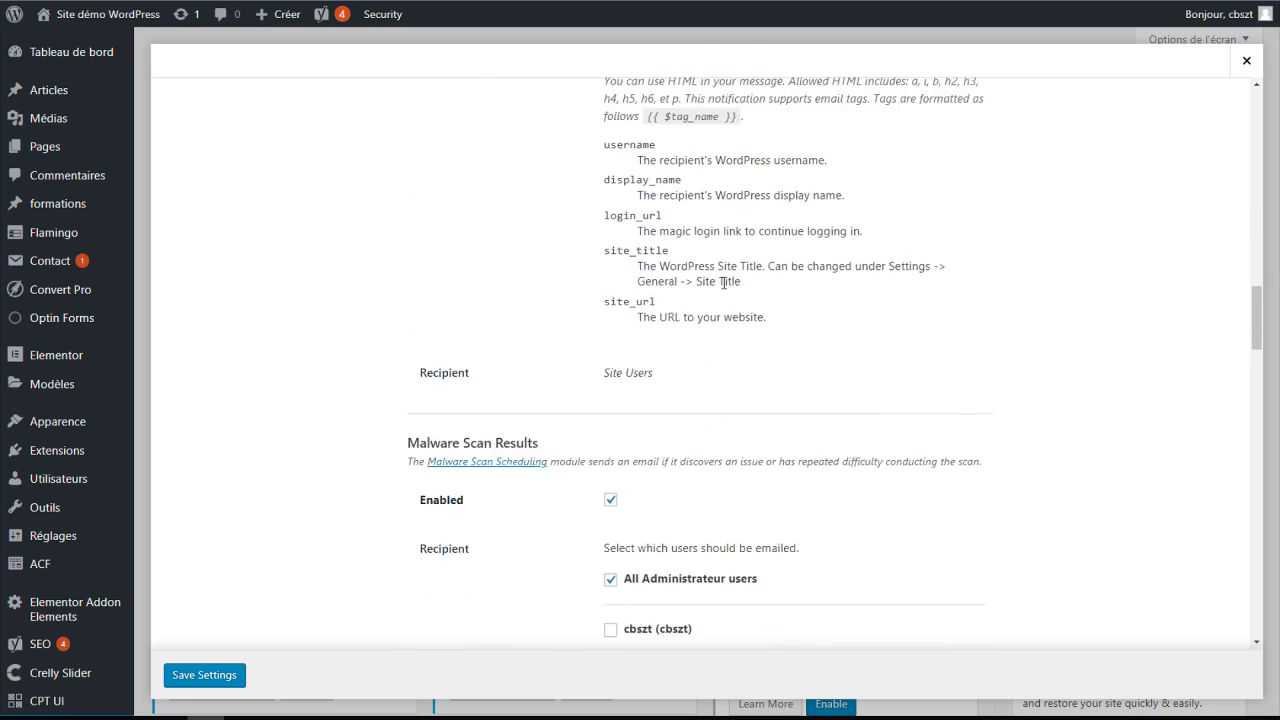
{"action": "scroll", "coordinate": [723, 290], "scroll_direction": "down", "scroll_amount": 3}
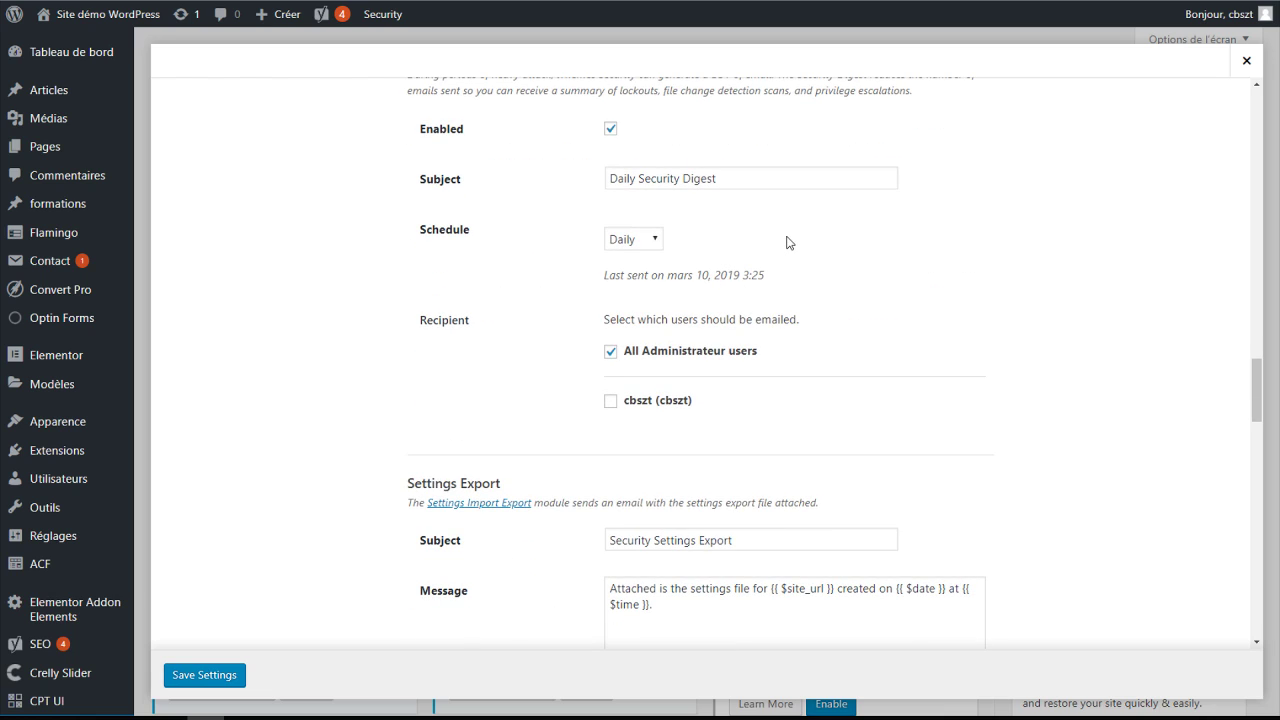
{"action": "left_click", "coordinate": [1246, 60]}
Examine the Banned Users module's default blacklist, ban hosts and ban user agents options, and close it without saving
{"action": "mouse_move", "coordinate": [329, 8]}
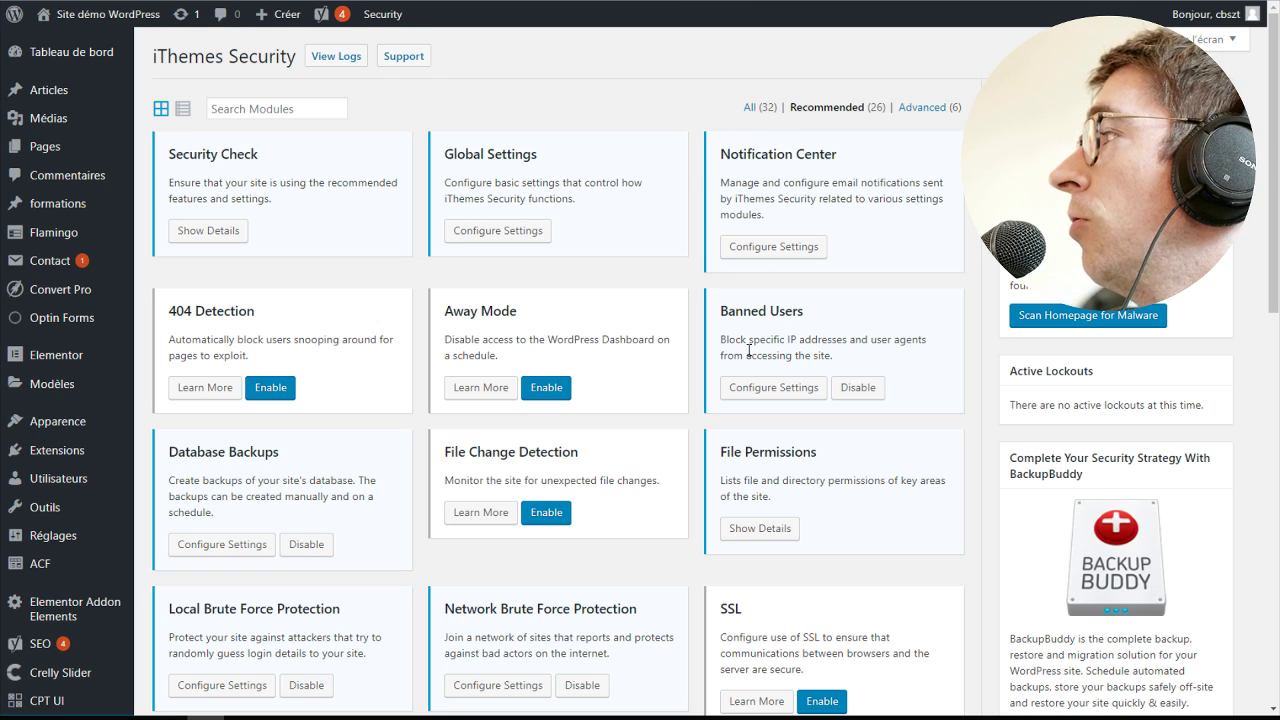
{"action": "left_click", "coordinate": [762, 390]}
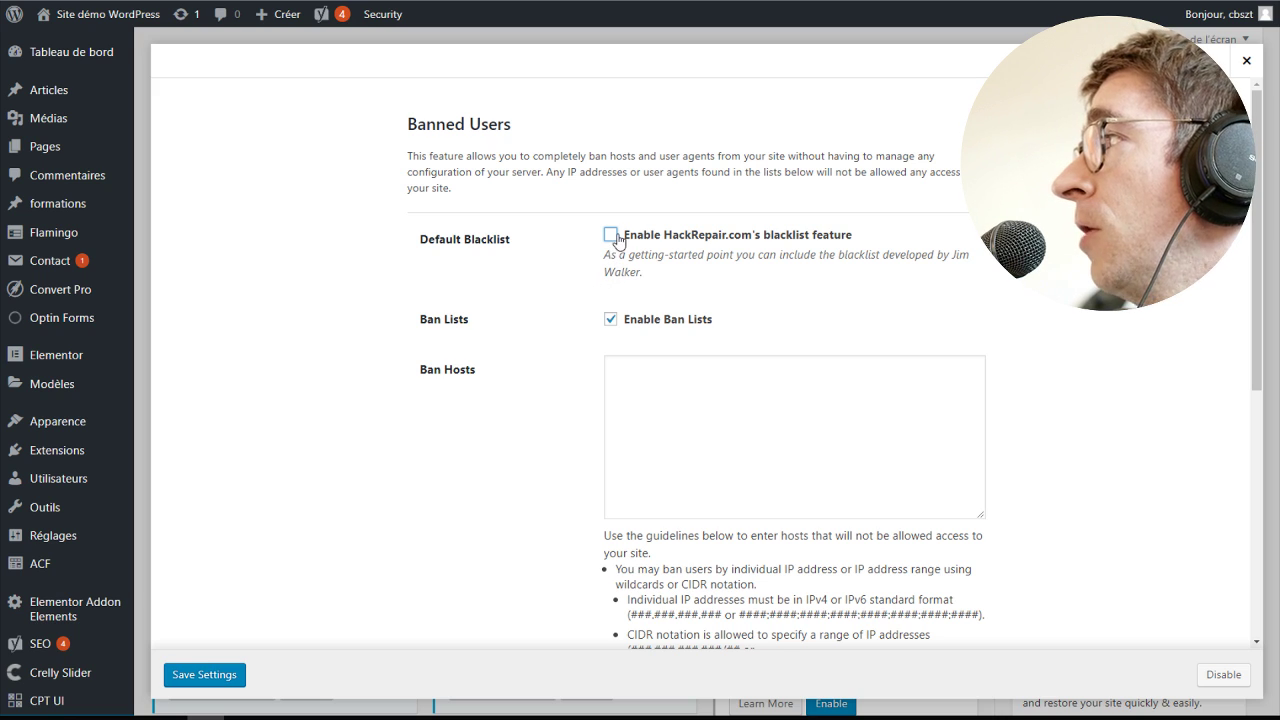
{"action": "scroll", "coordinate": [622, 283], "scroll_direction": "down", "scroll_amount": 1}
{"action": "scroll", "coordinate": [622, 283], "scroll_direction": "down", "scroll_amount": 4}
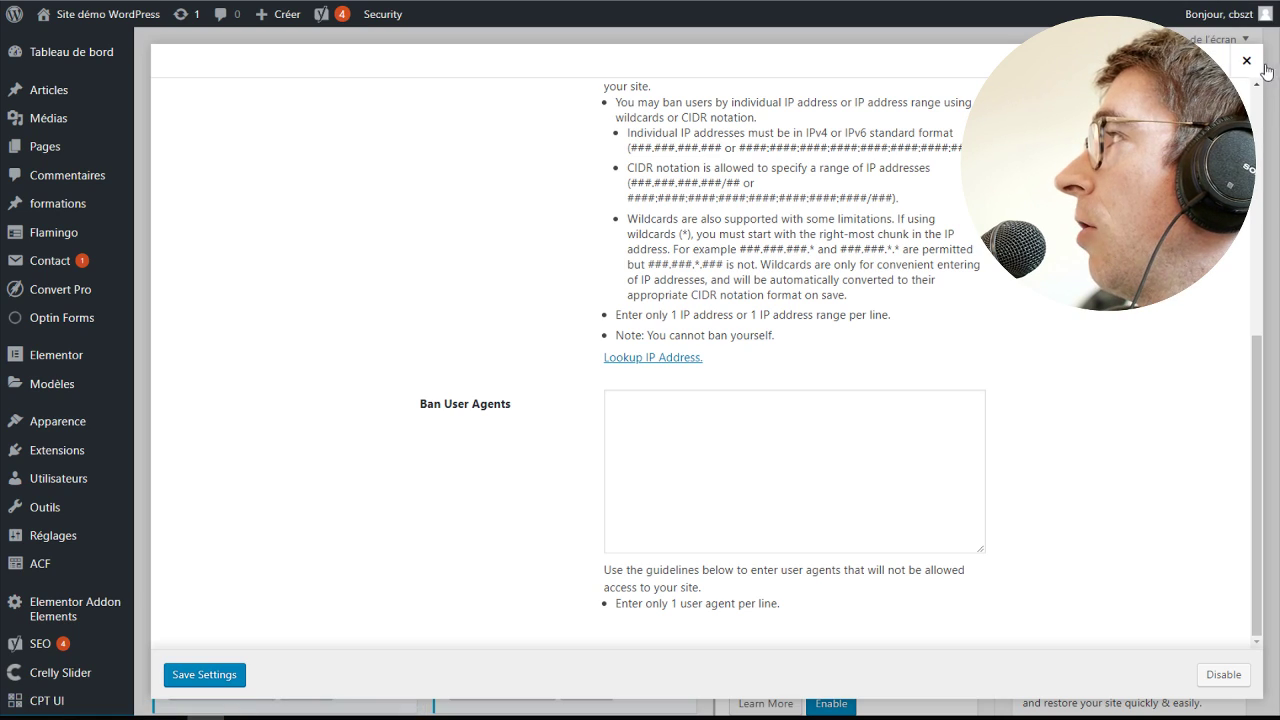
{"action": "key", "text": "Escape"}
Find the User Logging module among the PRO modules, examine its minimum role setting and close it without saving
{"action": "scroll", "coordinate": [740, 318], "scroll_direction": "down", "scroll_amount": 10}
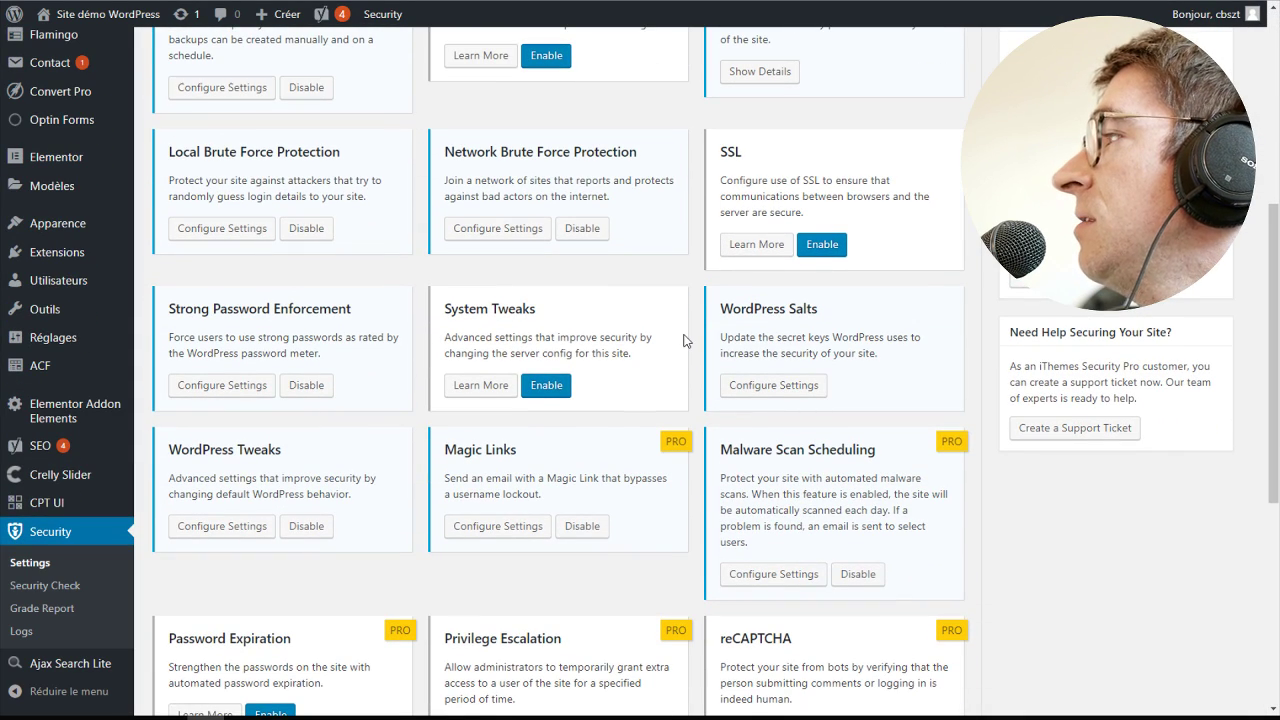
{"action": "scroll", "coordinate": [585, 323], "scroll_direction": "down", "scroll_amount": 2}
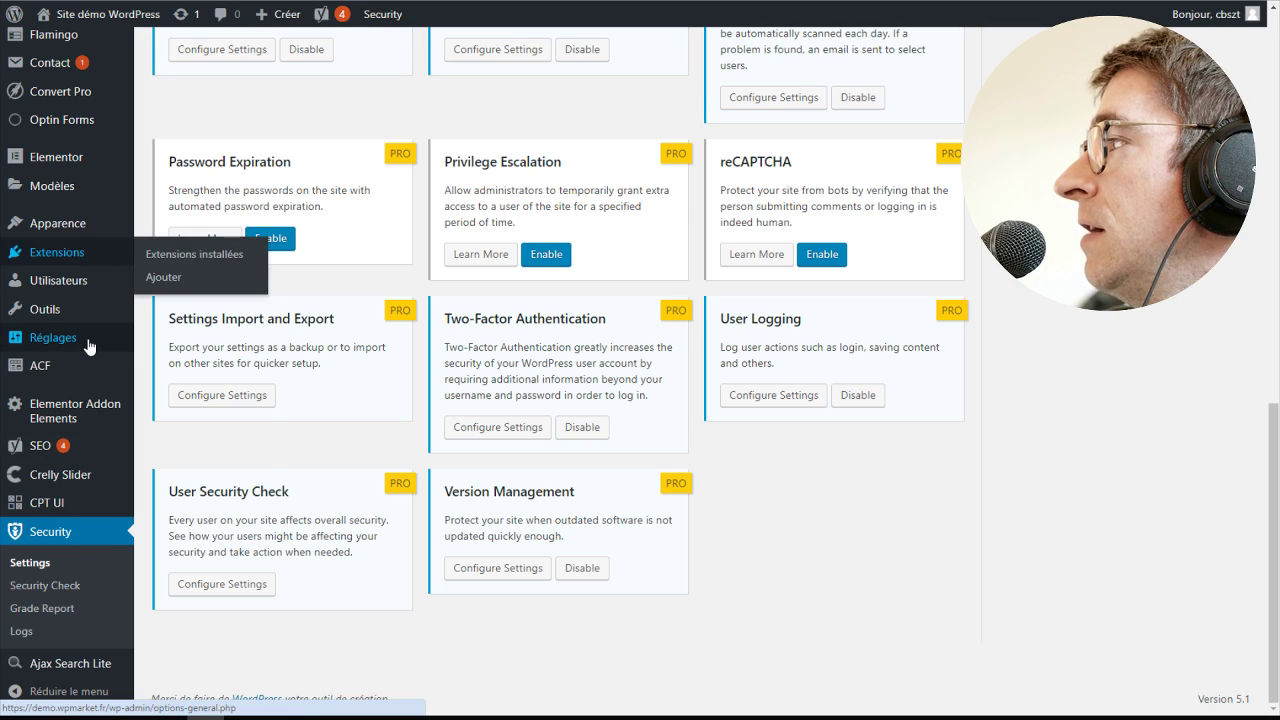
{"action": "mouse_move", "coordinate": [80, 337]}
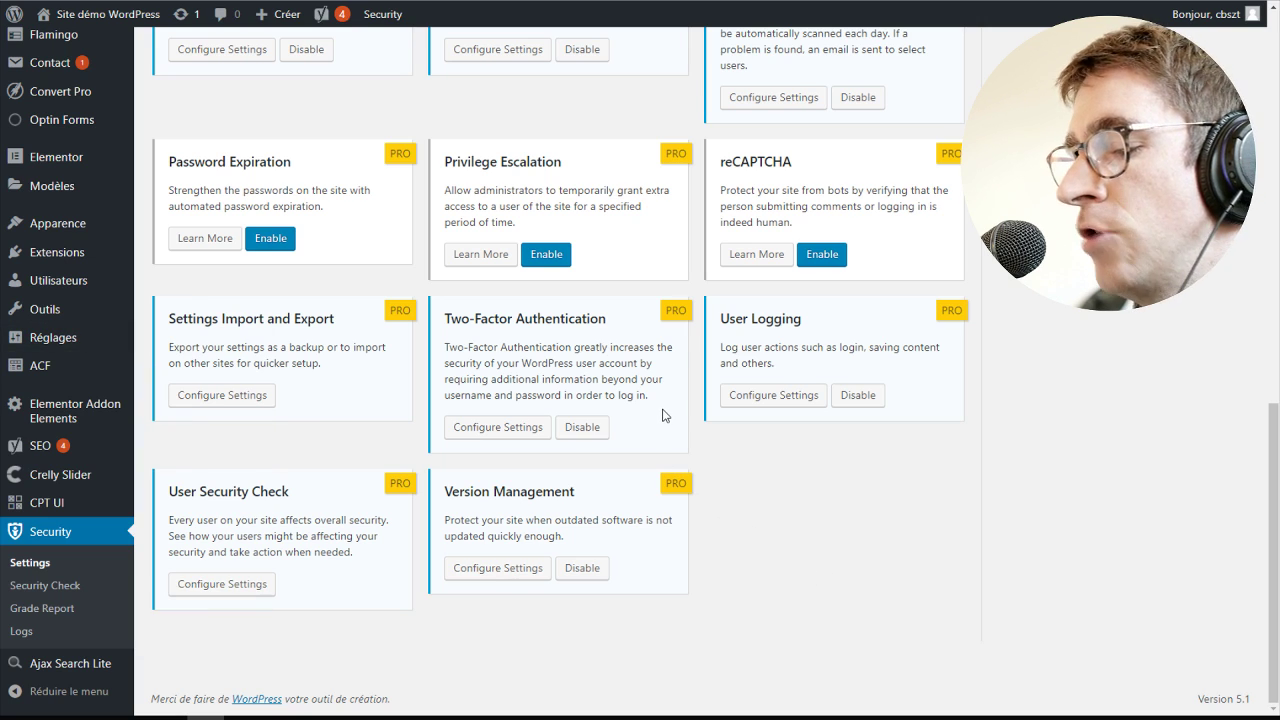
{"action": "left_click", "coordinate": [750, 400]}
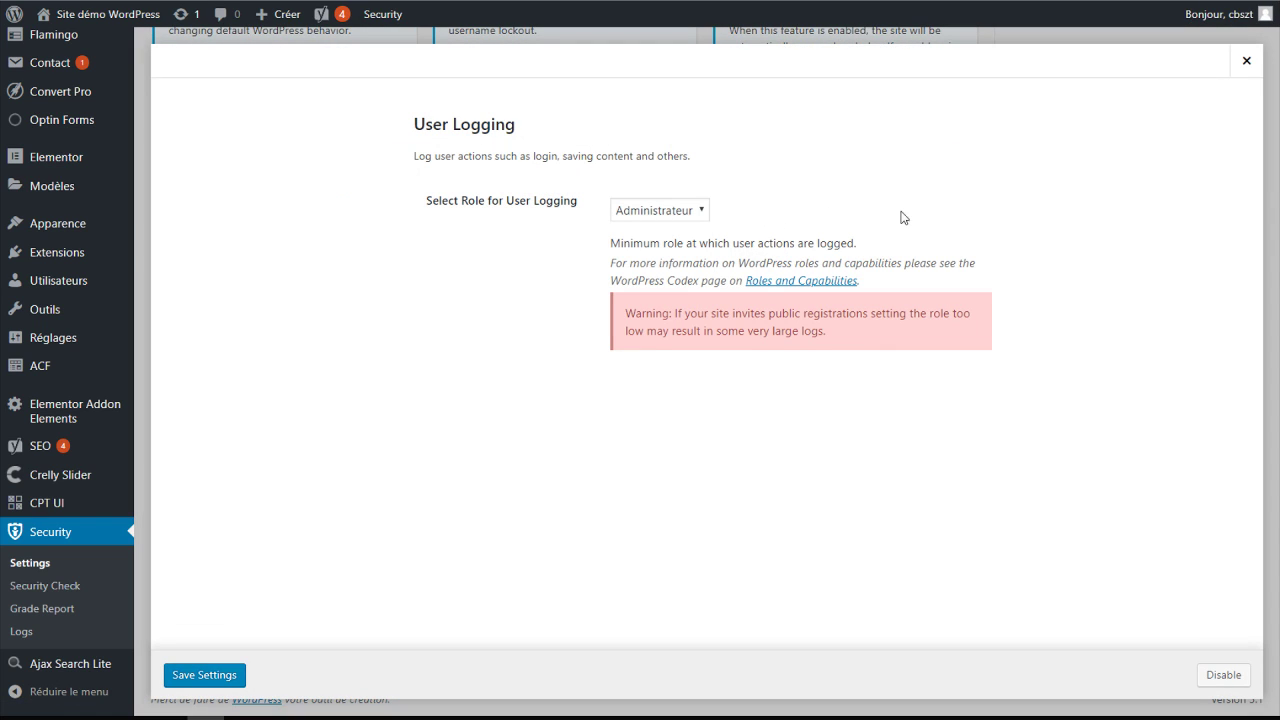
{"action": "left_click", "coordinate": [1246, 60]}
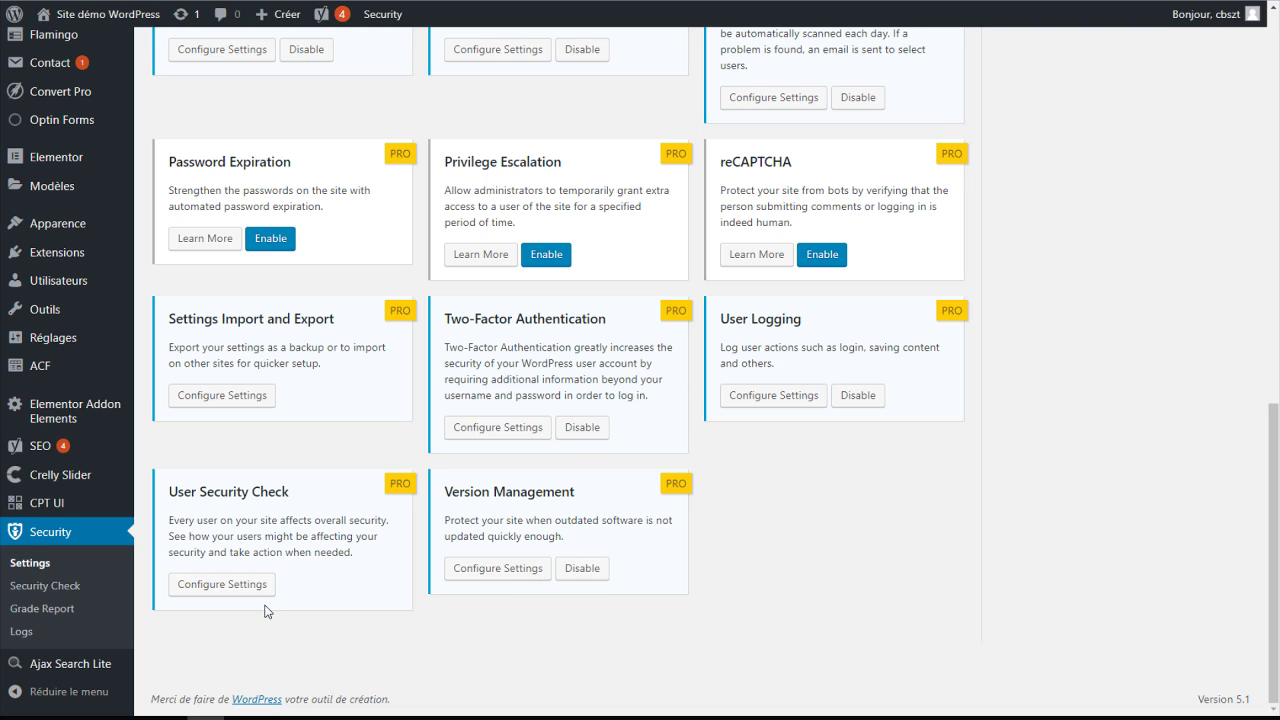
Review the User Security Check table of two-factor status, password strength, sessions and roles, and close it
{"action": "left_click", "coordinate": [234, 586]}
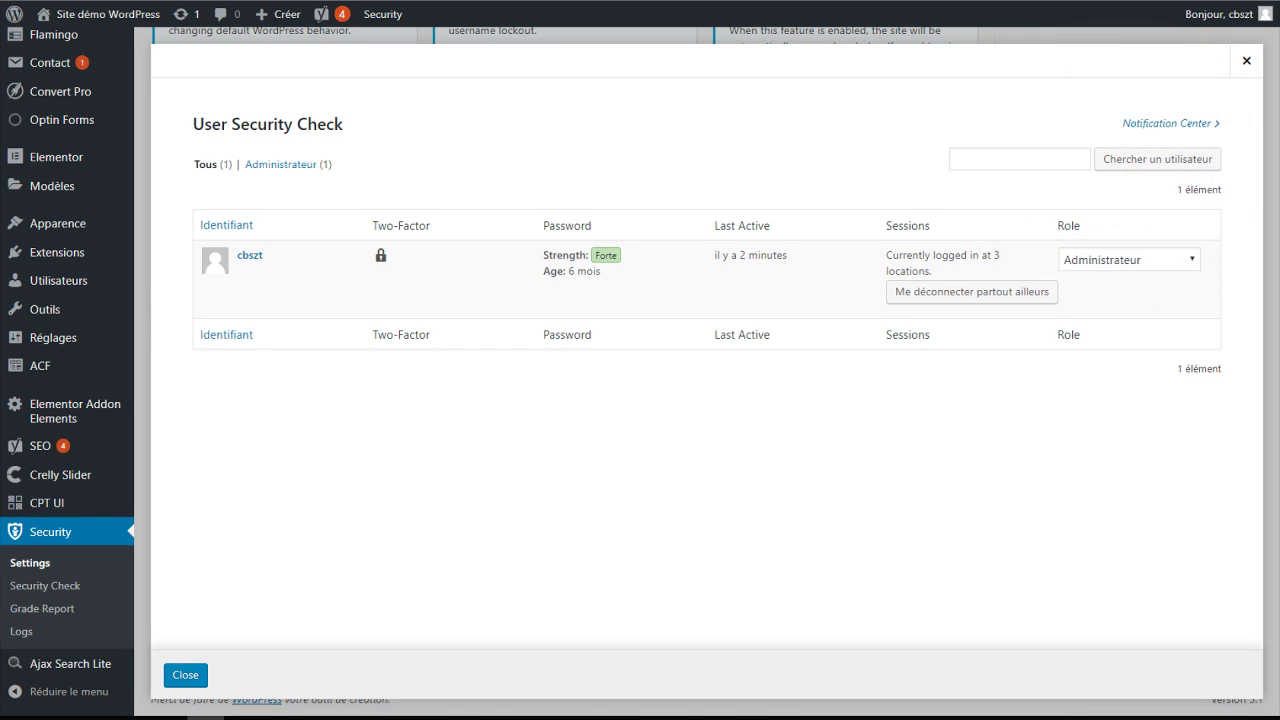
{"action": "left_click", "coordinate": [1245, 65]}
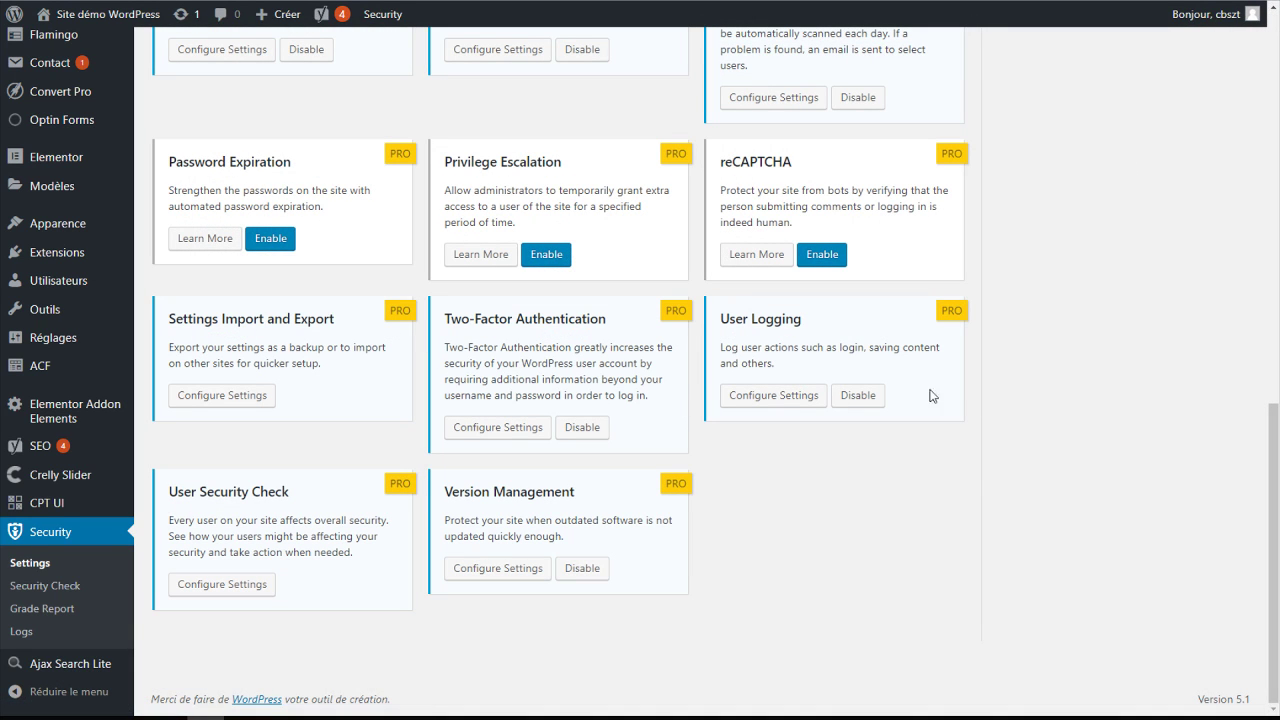
{"action": "left_click", "coordinate": [790, 396]}
Examine the Two-Factor Authentication module's method choices, including mobile app, email and backup verification codes, and close it without saving
{"action": "left_click", "coordinate": [494, 428]}
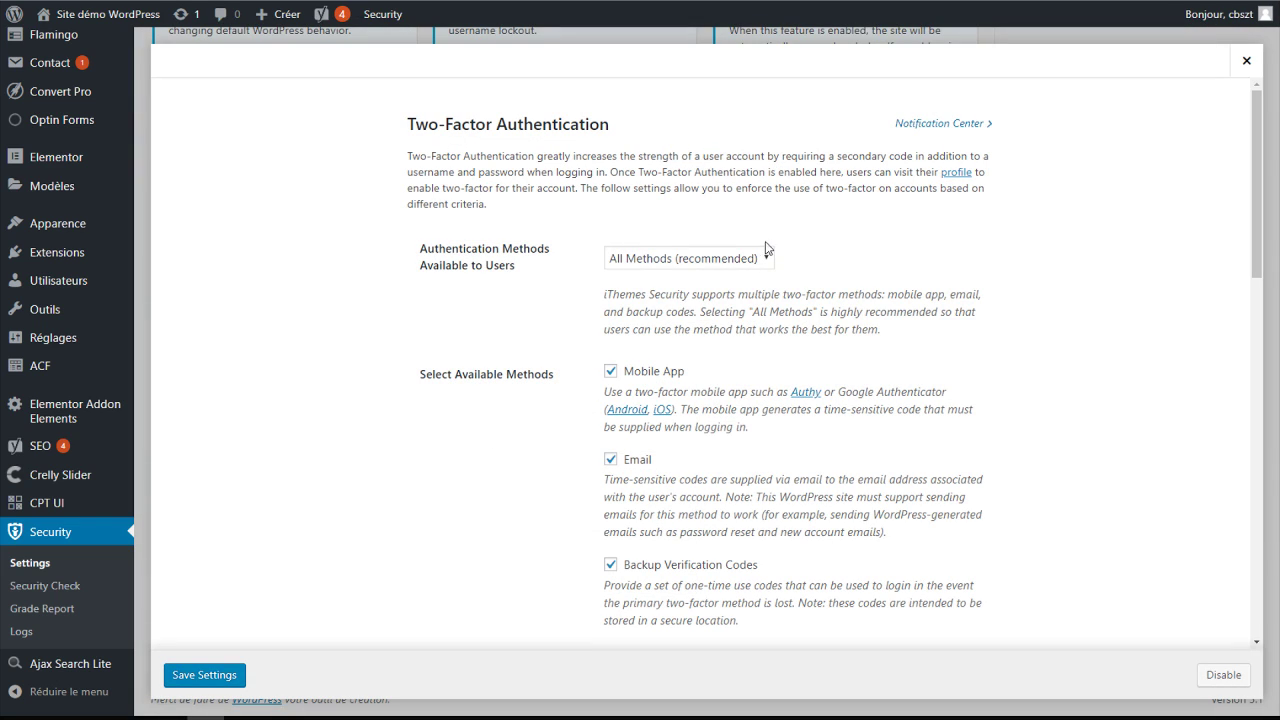
{"action": "left_click", "coordinate": [749, 262]}
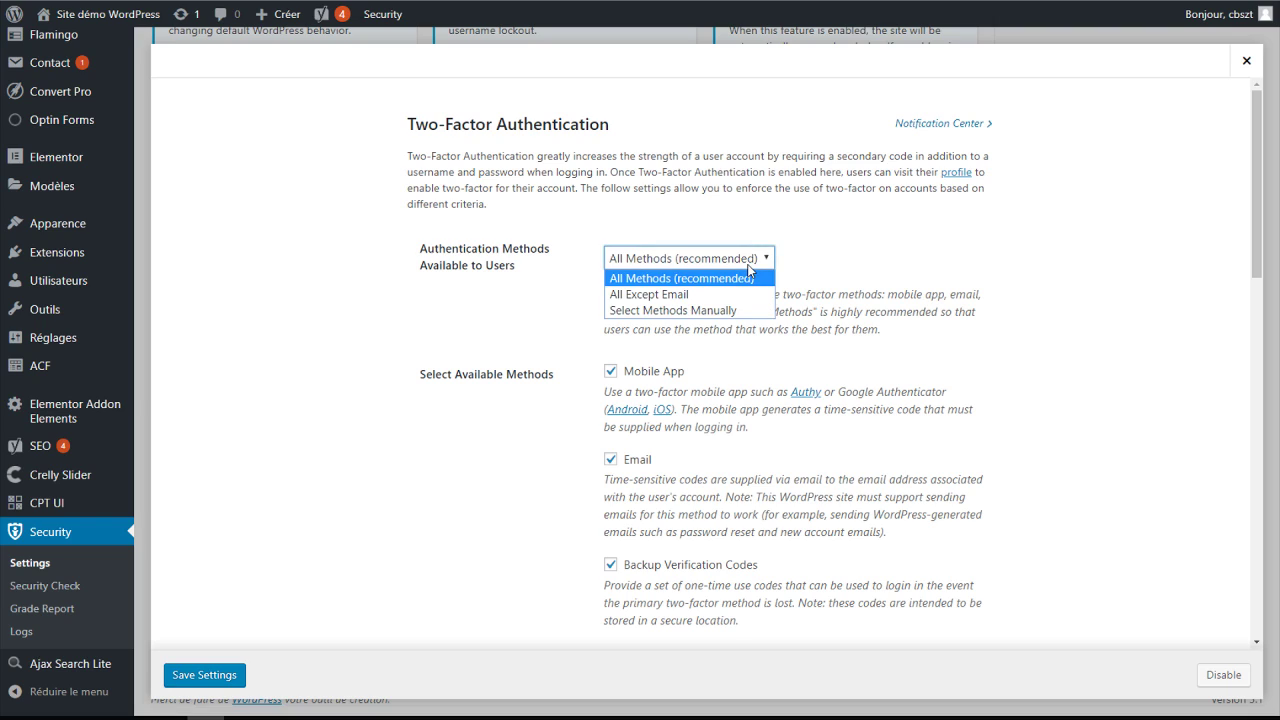
{"action": "left_click", "coordinate": [713, 205]}
{"action": "scroll", "coordinate": [702, 262], "scroll_direction": "down", "scroll_amount": 1}
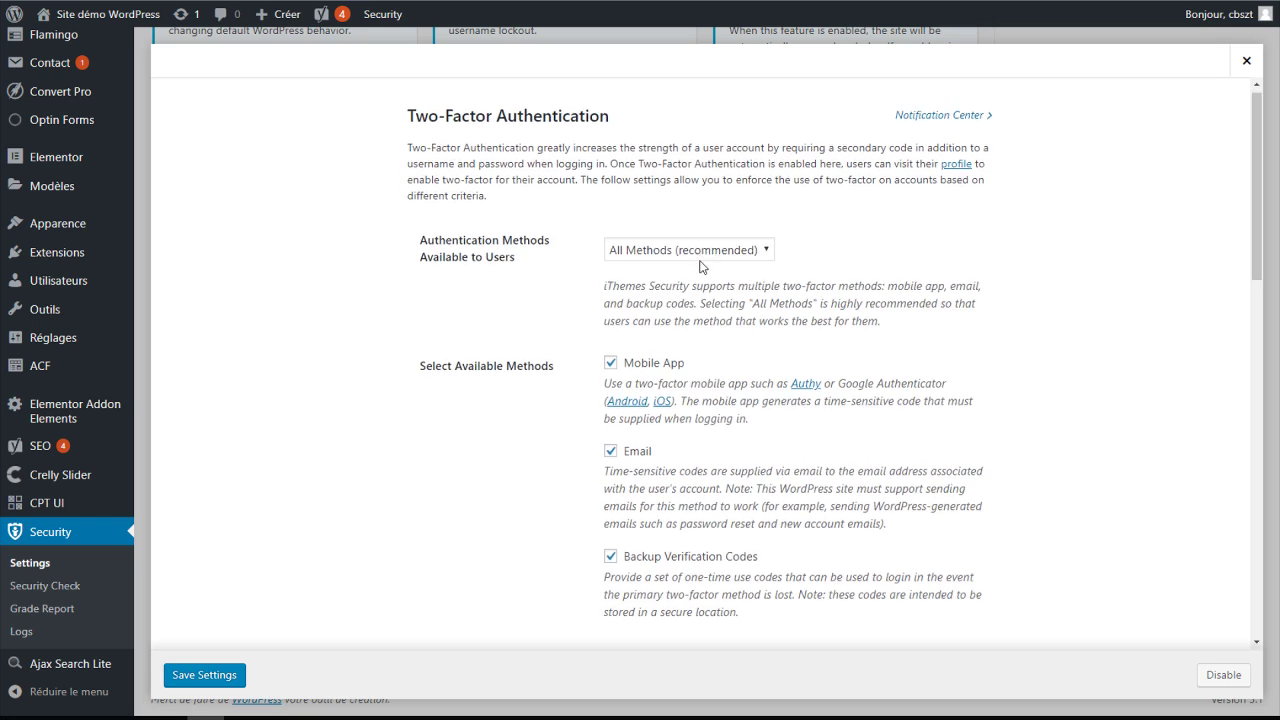
{"action": "scroll", "coordinate": [700, 265], "scroll_direction": "down", "scroll_amount": 1}
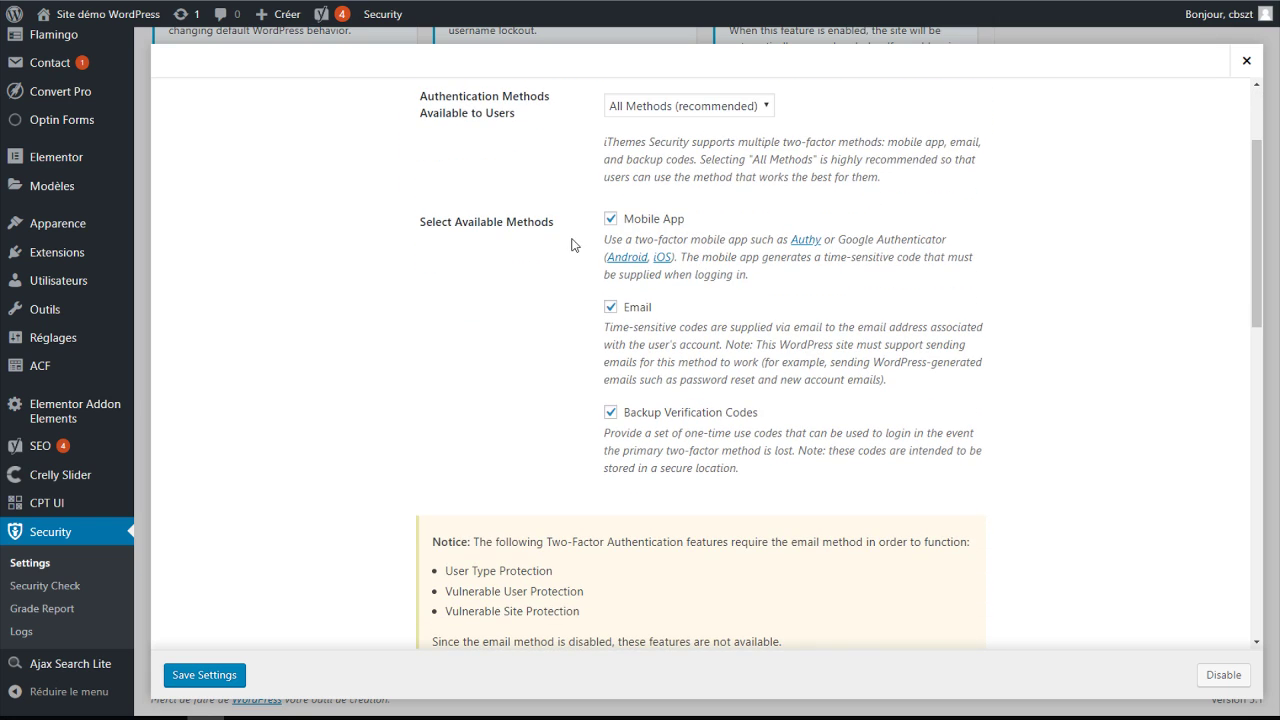
{"action": "scroll", "coordinate": [576, 265], "scroll_direction": "down", "scroll_amount": 3}
{"action": "scroll", "coordinate": [575, 270], "scroll_direction": "up", "scroll_amount": 5}
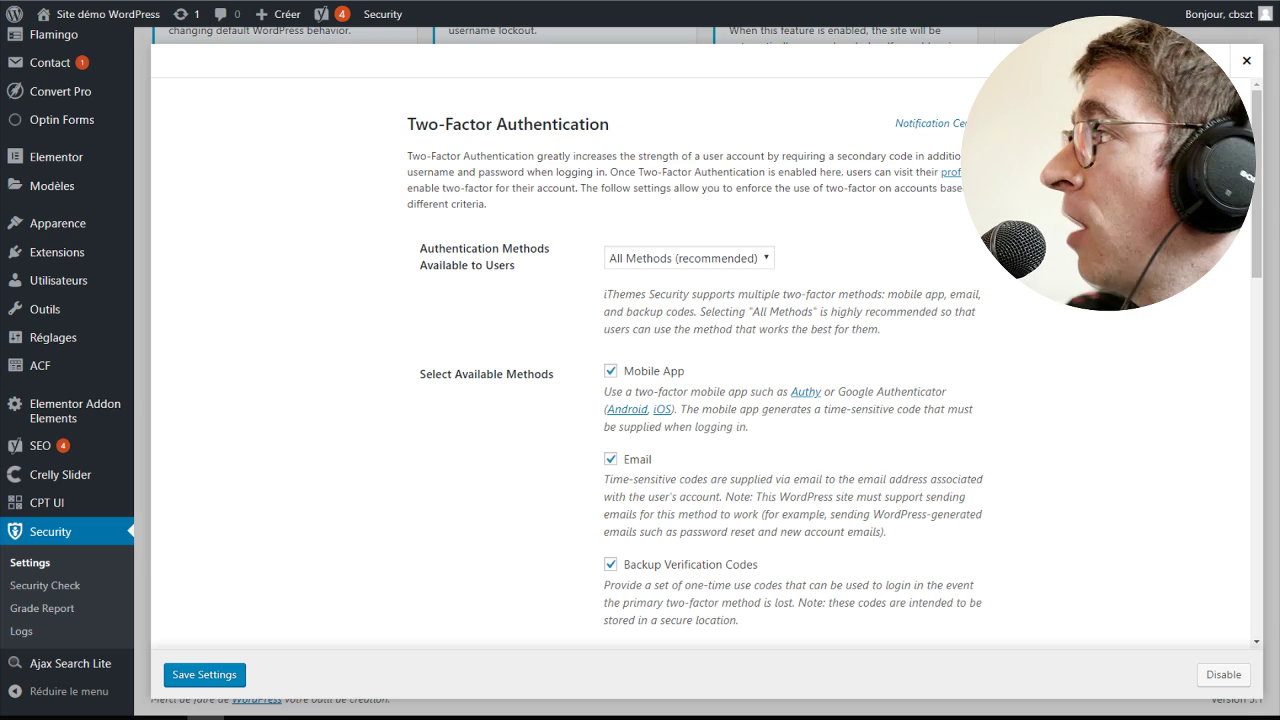
{"action": "left_click", "coordinate": [1246, 62]}
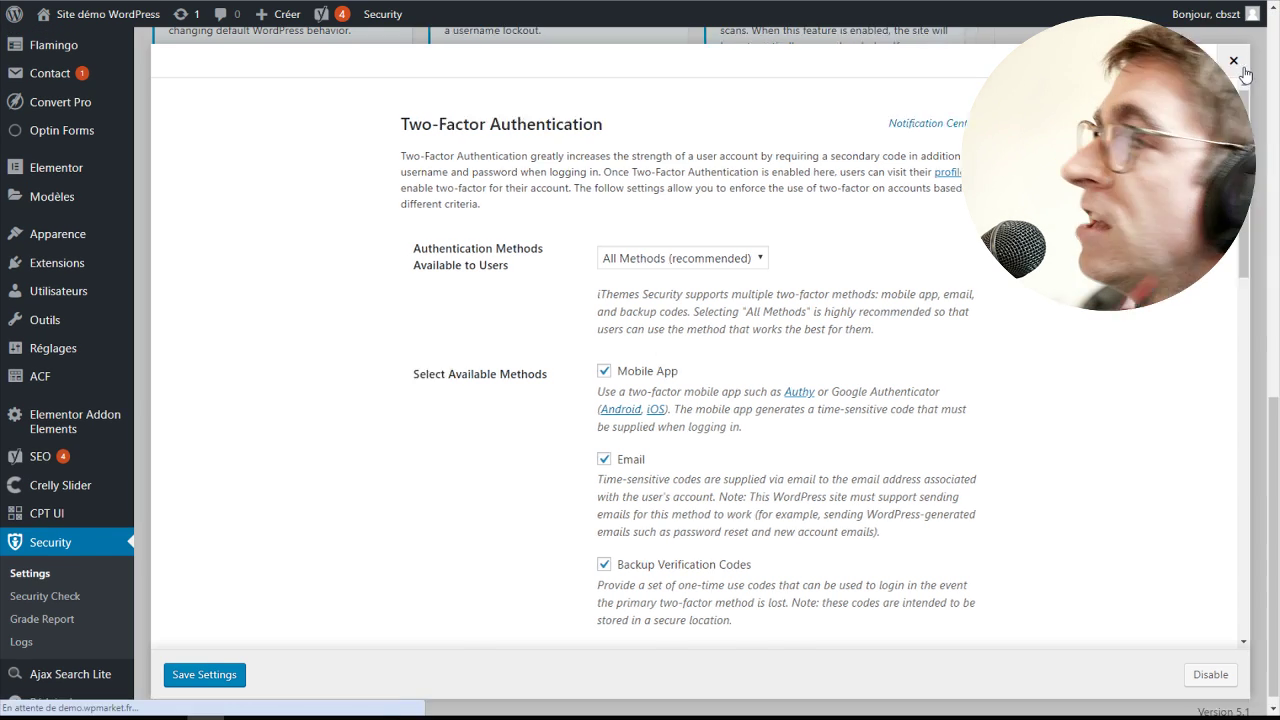
Examine the WordPress Tweaks module, including the file editor and XML-RPC options, and close it without saving
{"action": "scroll", "coordinate": [815, 242], "scroll_direction": "up", "scroll_amount": 5}
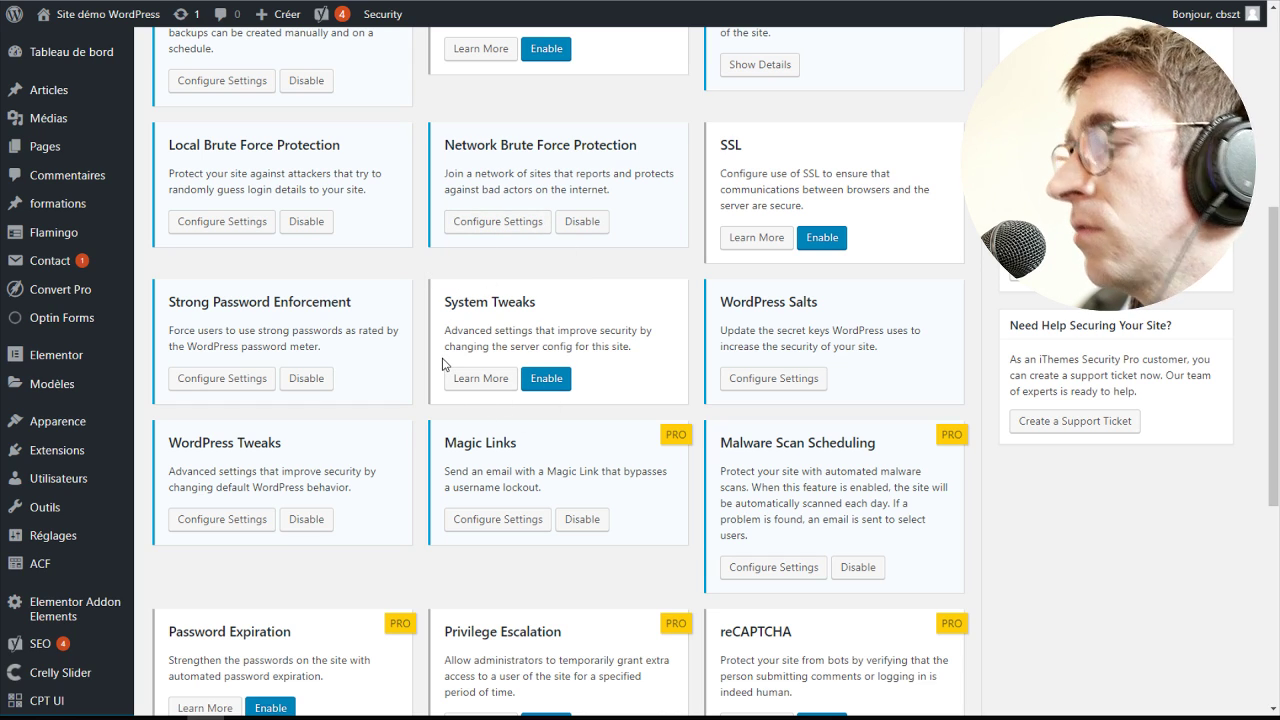
{"action": "left_click", "coordinate": [216, 522]}
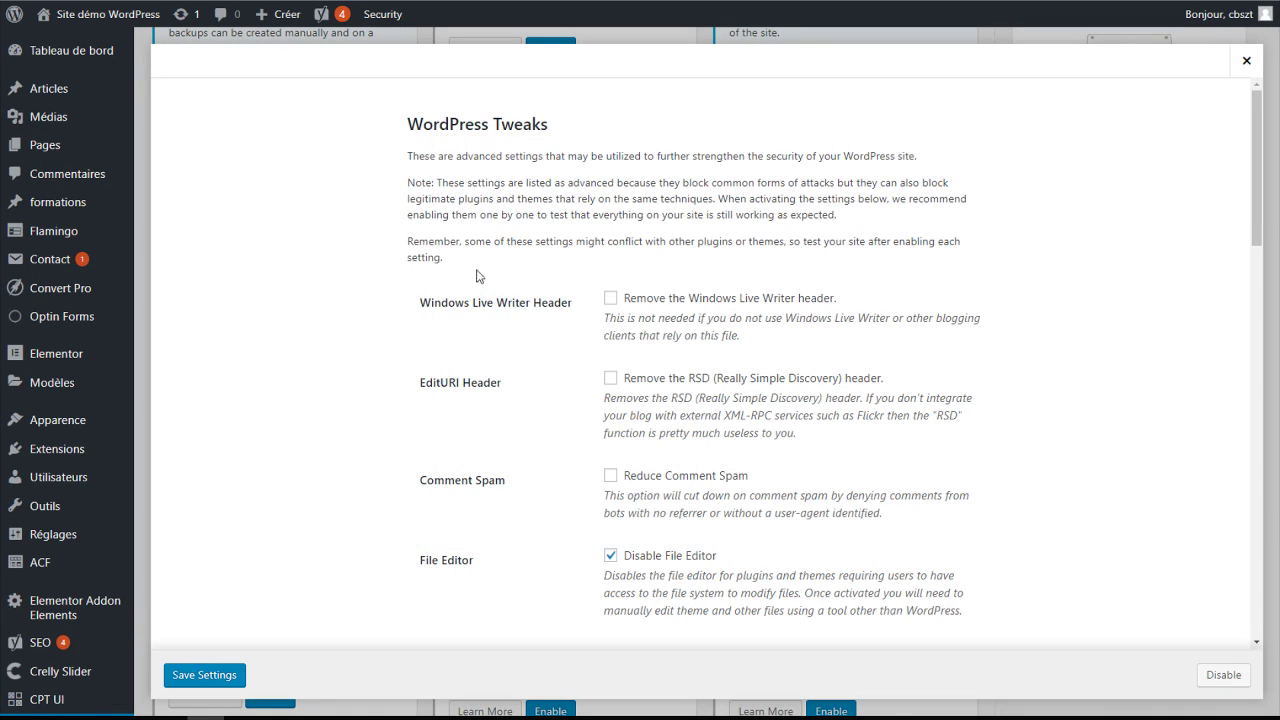
{"action": "scroll", "coordinate": [525, 405], "scroll_direction": "down", "scroll_amount": 6}
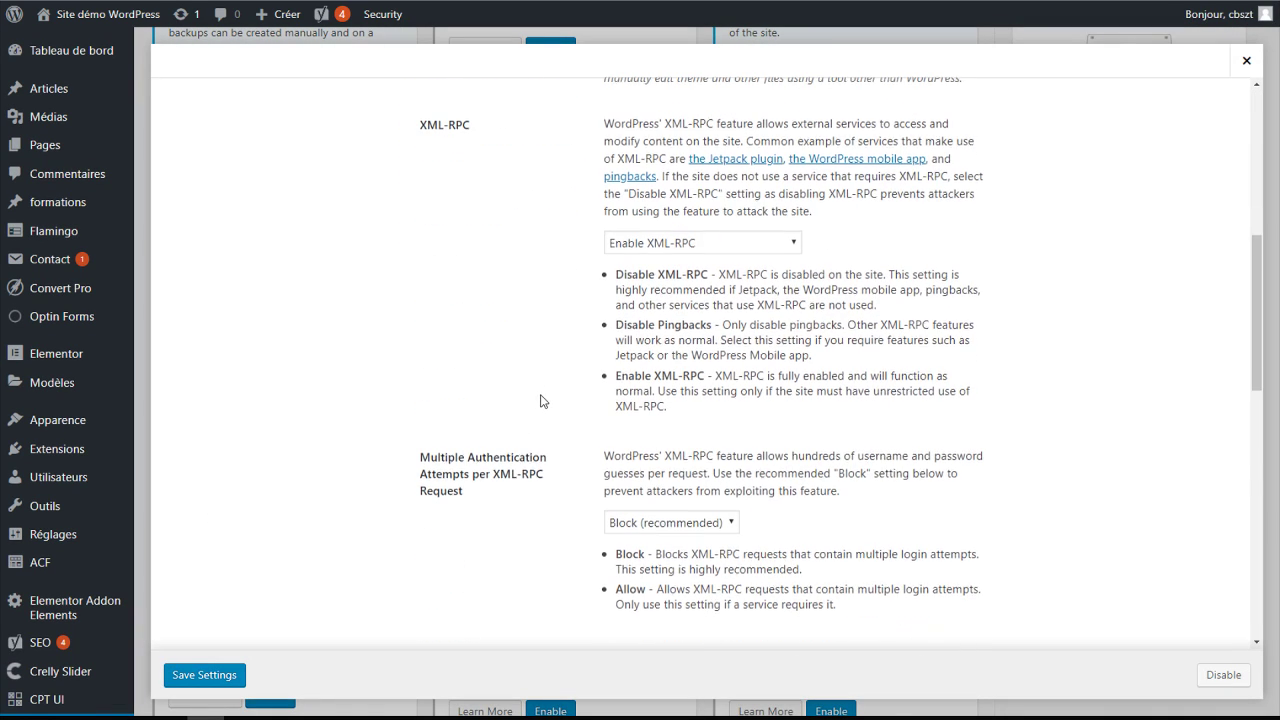
{"action": "scroll", "coordinate": [548, 301], "scroll_direction": "up", "scroll_amount": 3}
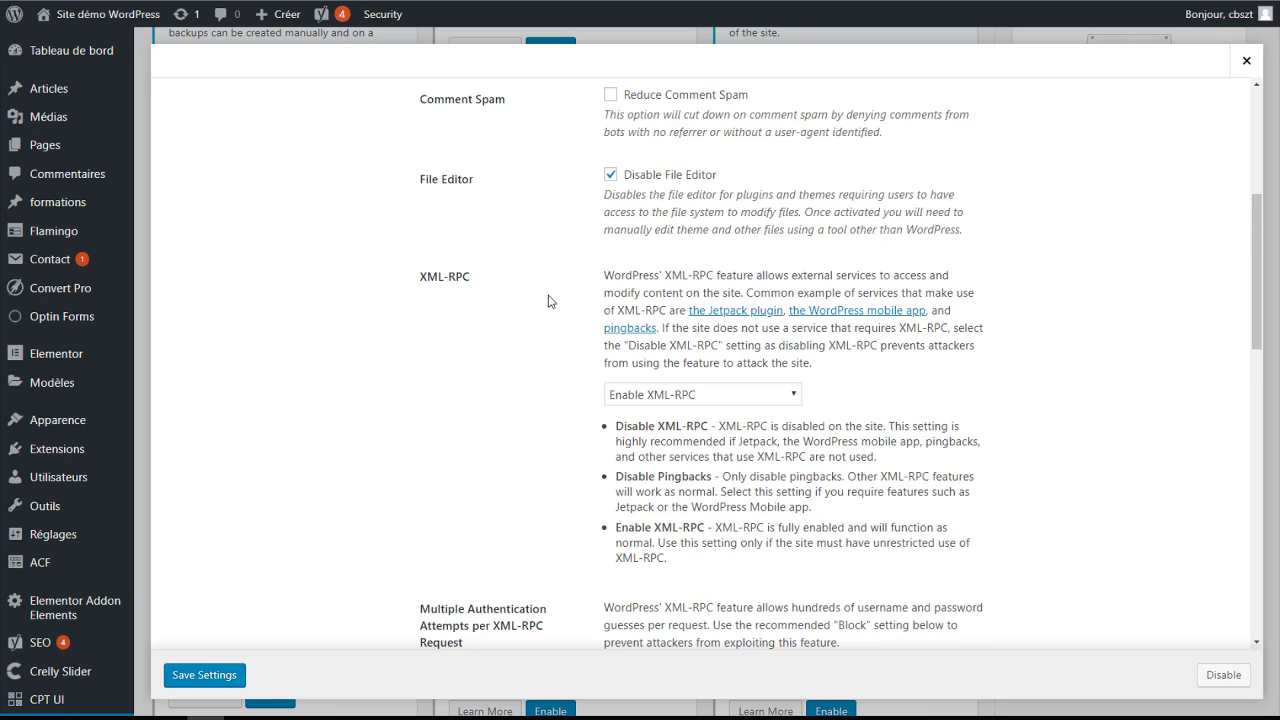
{"action": "scroll", "coordinate": [548, 301], "scroll_direction": "up", "scroll_amount": 3}
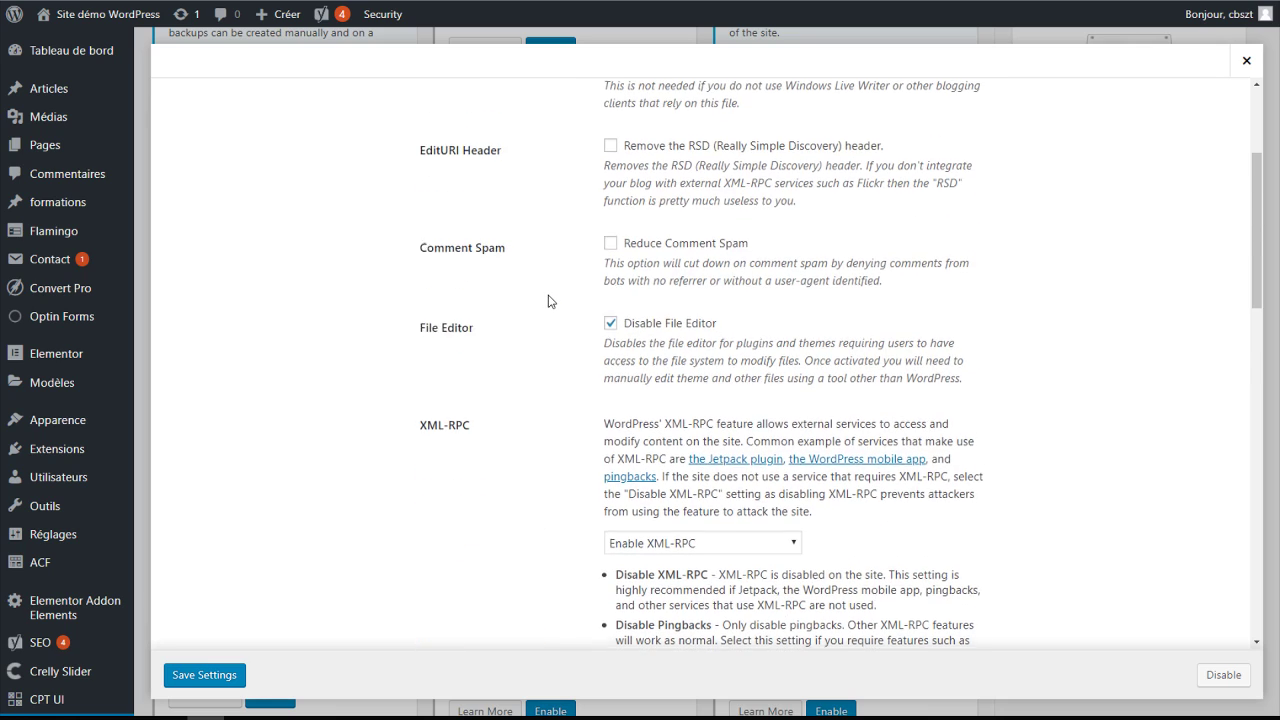
{"action": "left_click", "coordinate": [760, 550]}
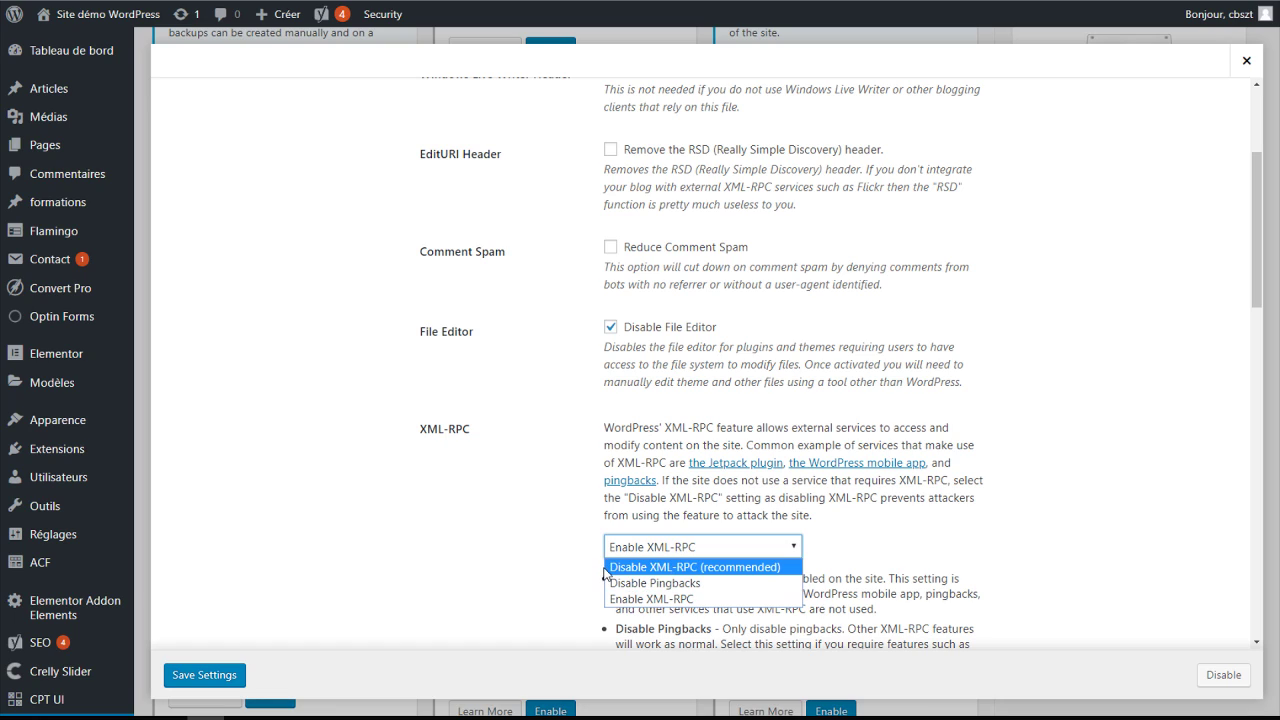
{"action": "left_click", "coordinate": [545, 494]}
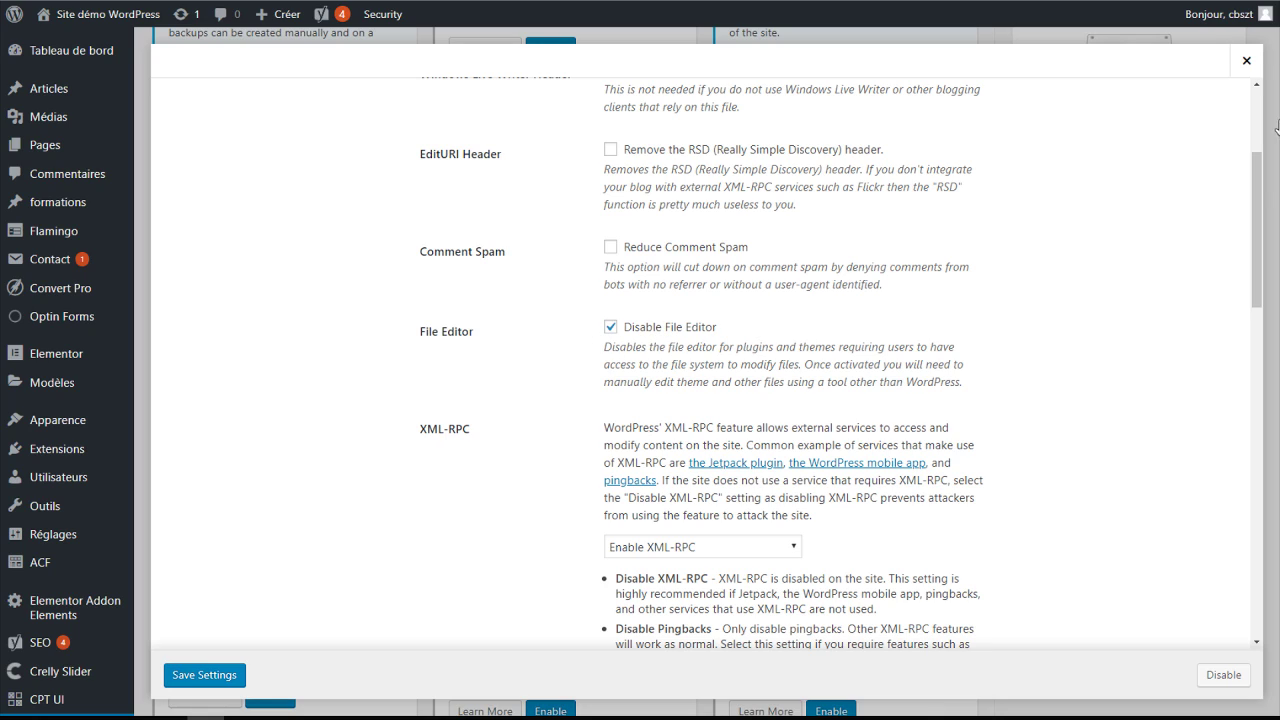
{"action": "left_click", "coordinate": [1247, 63]}
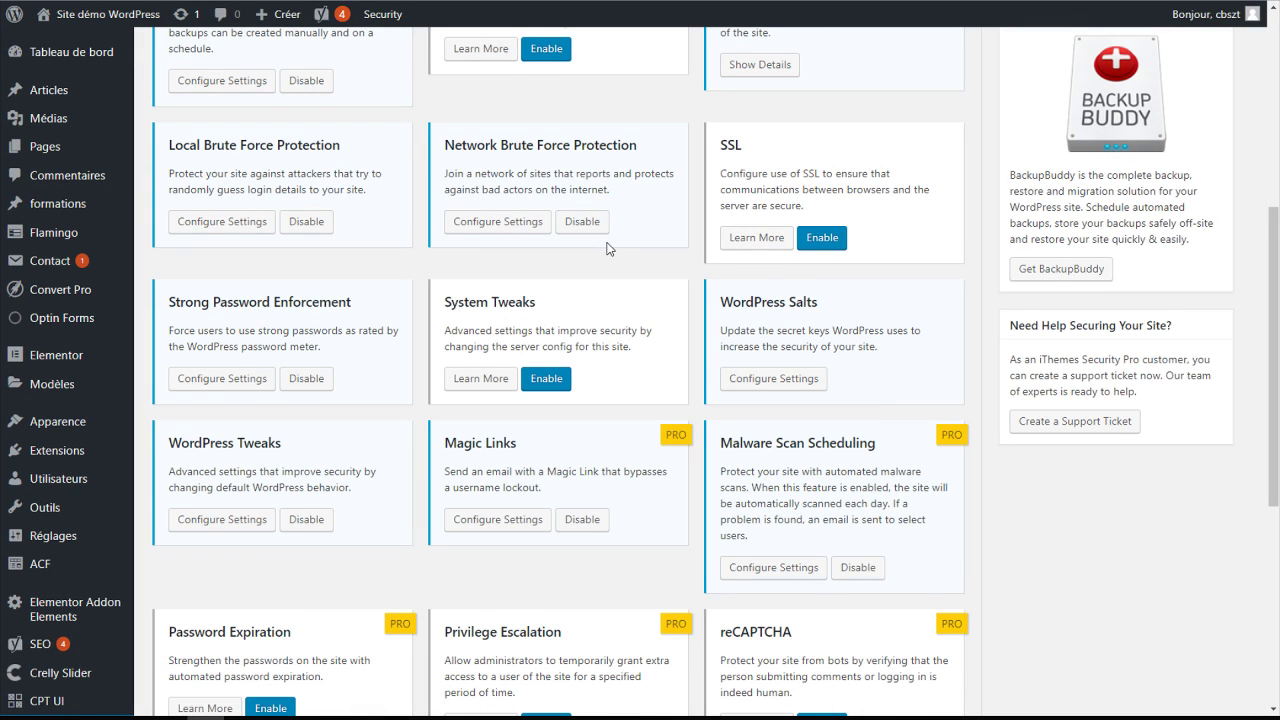
Look over the Advanced security modules and return to the Recommended ones
{"action": "scroll", "coordinate": [610, 248], "scroll_direction": "up", "scroll_amount": 5}
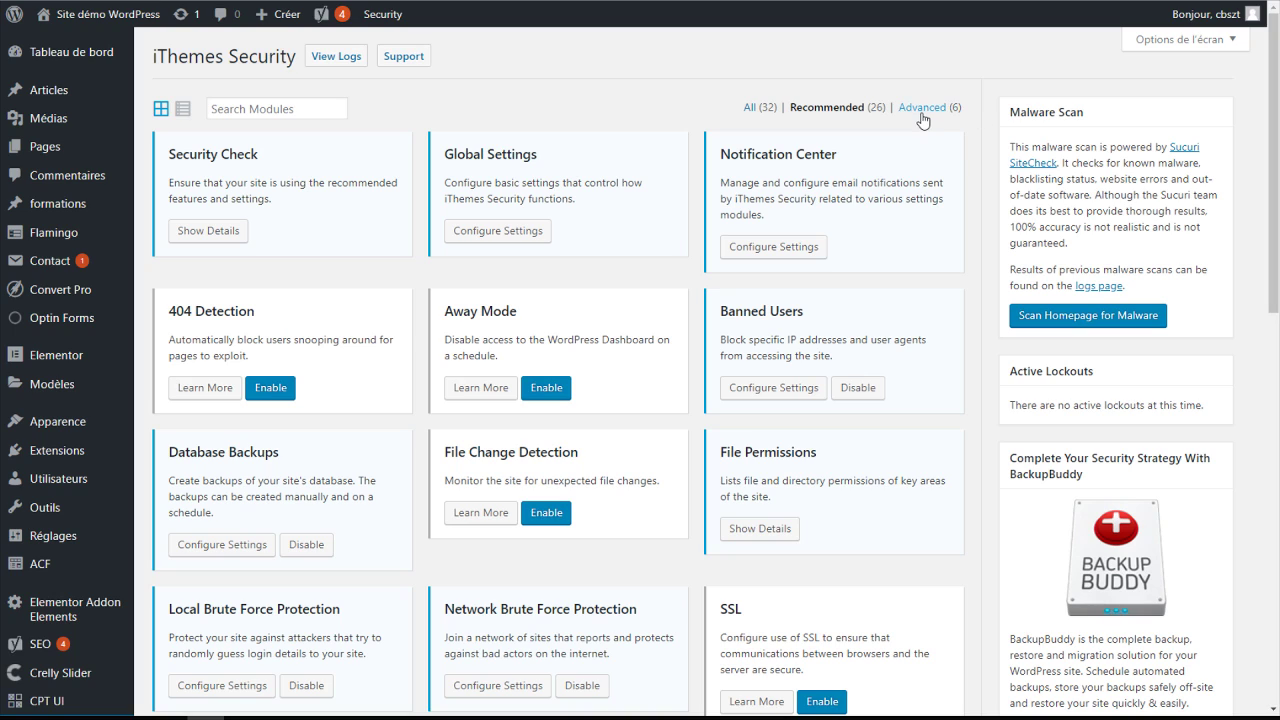
{"action": "left_click", "coordinate": [921, 110]}
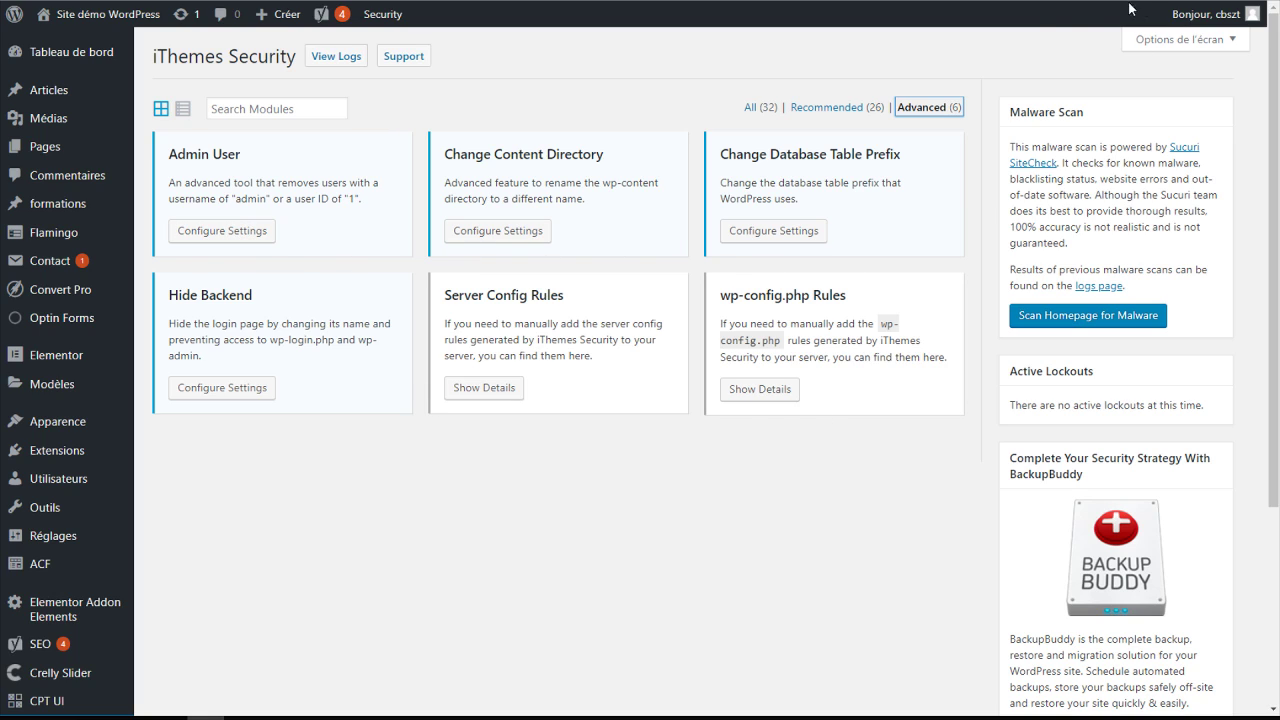
{"action": "left_click", "coordinate": [826, 108]}
Examine the Version Management module's automatic update, outdated software and old site scan options, and close it without saving
{"action": "scroll", "coordinate": [797, 195], "scroll_direction": "down", "scroll_amount": 1}
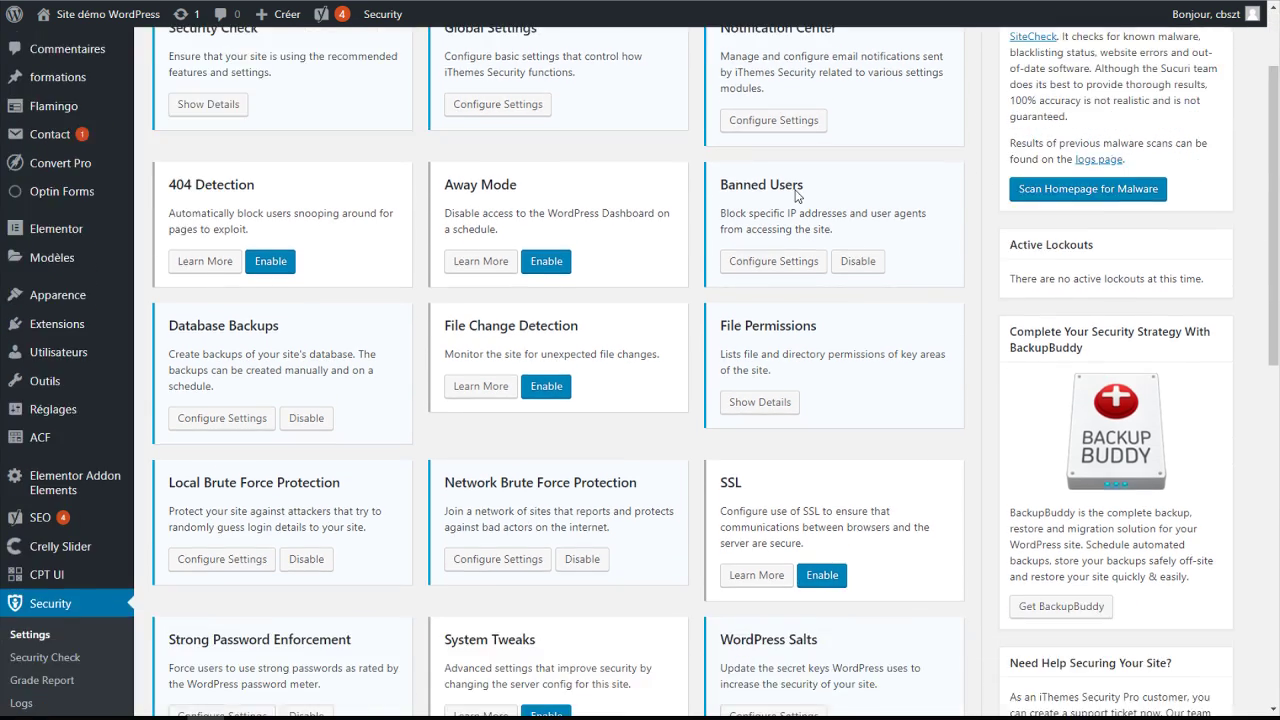
{"action": "scroll", "coordinate": [797, 195], "scroll_direction": "down", "scroll_amount": 2}
{"action": "scroll", "coordinate": [790, 207], "scroll_direction": "down", "scroll_amount": 1}
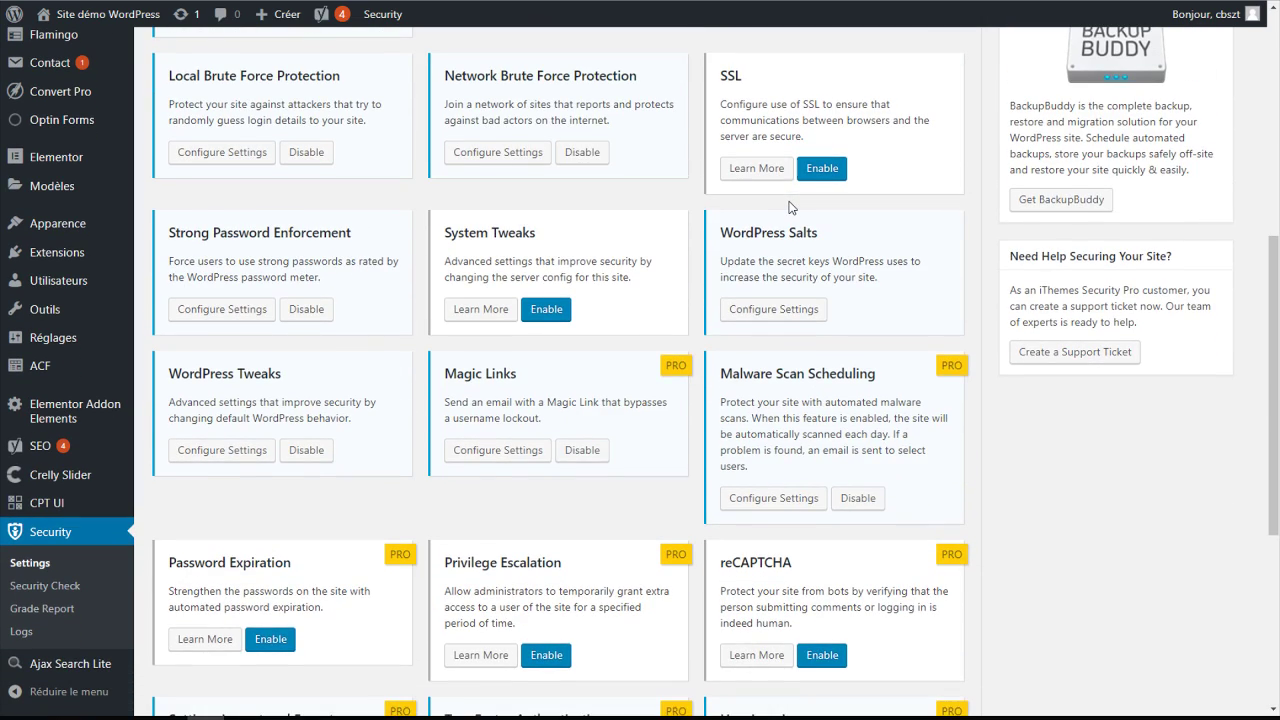
{"action": "scroll", "coordinate": [790, 207], "scroll_direction": "down", "scroll_amount": 1}
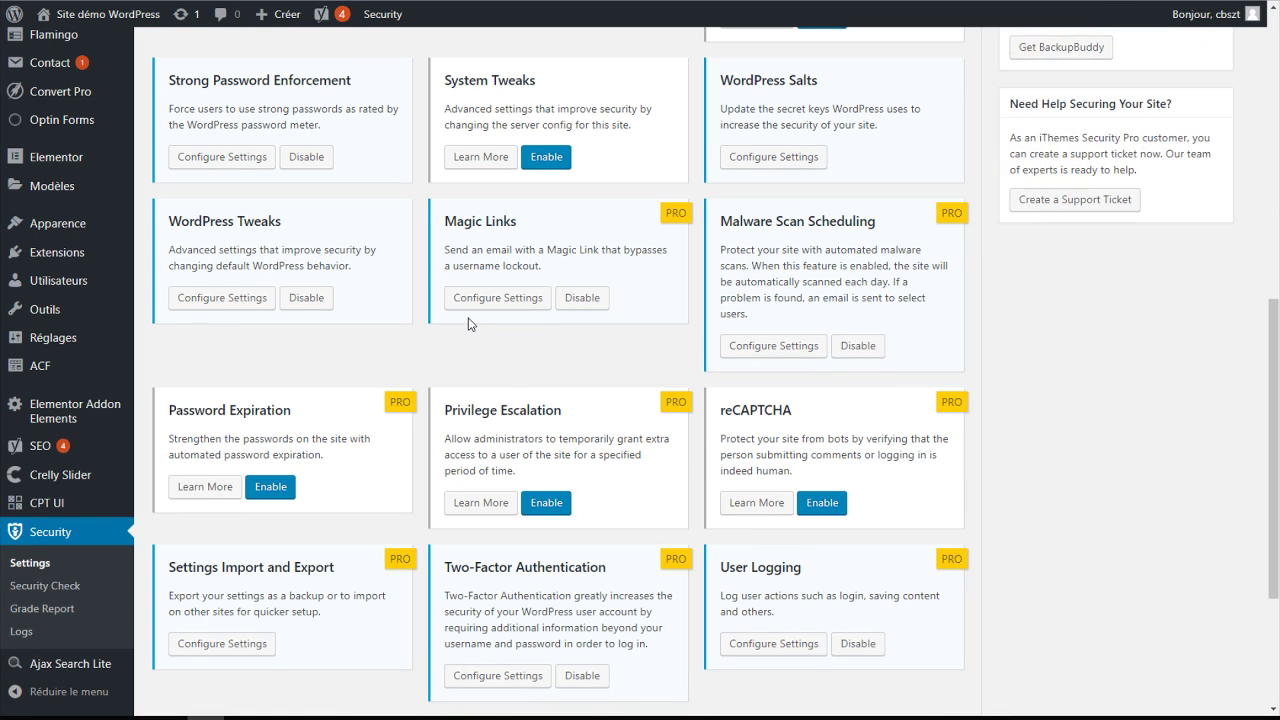
{"action": "scroll", "coordinate": [469, 323], "scroll_direction": "down", "scroll_amount": 5}
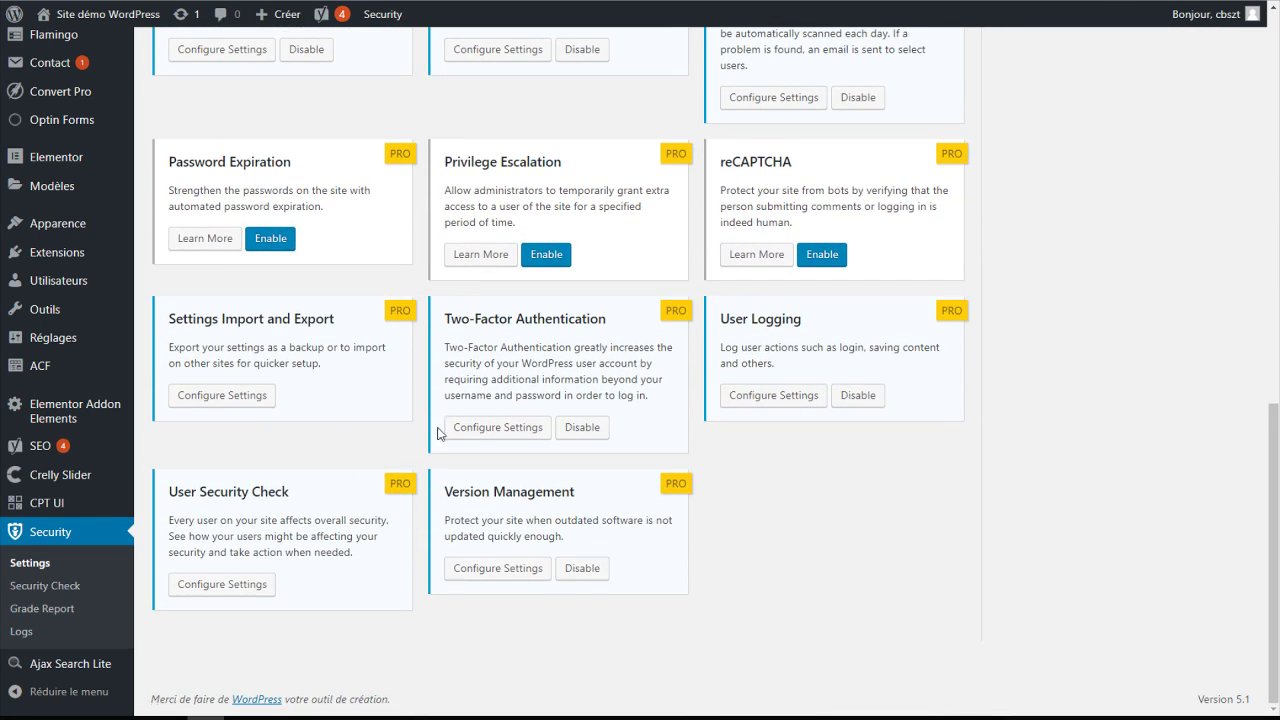
{"action": "left_click", "coordinate": [485, 571]}
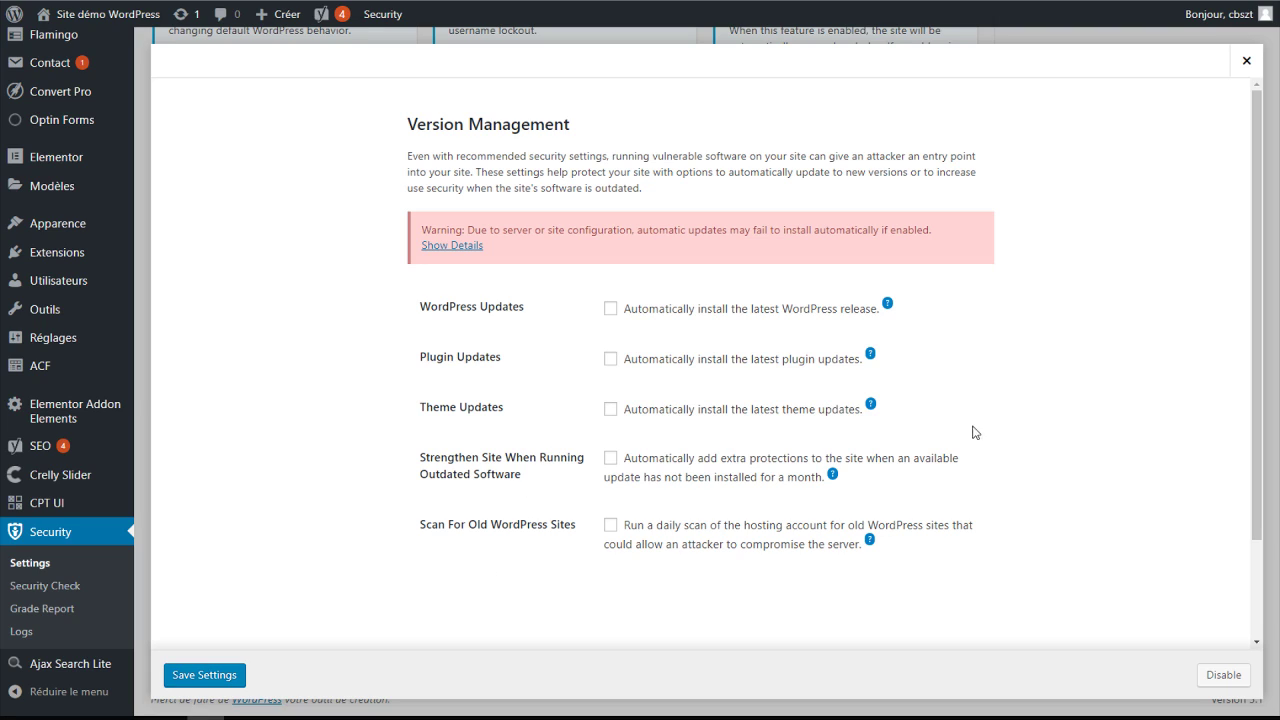
{"action": "triple_click", "coordinate": [531, 117]}
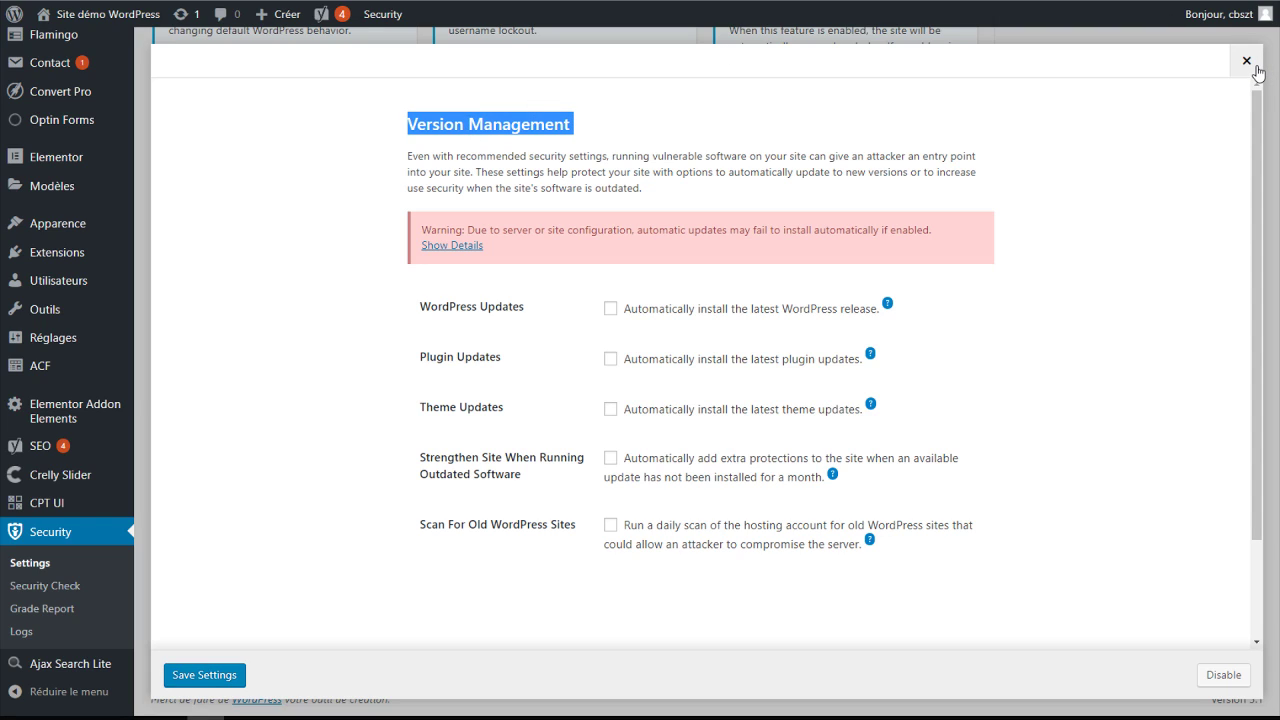
{"action": "key", "text": "Escape"}
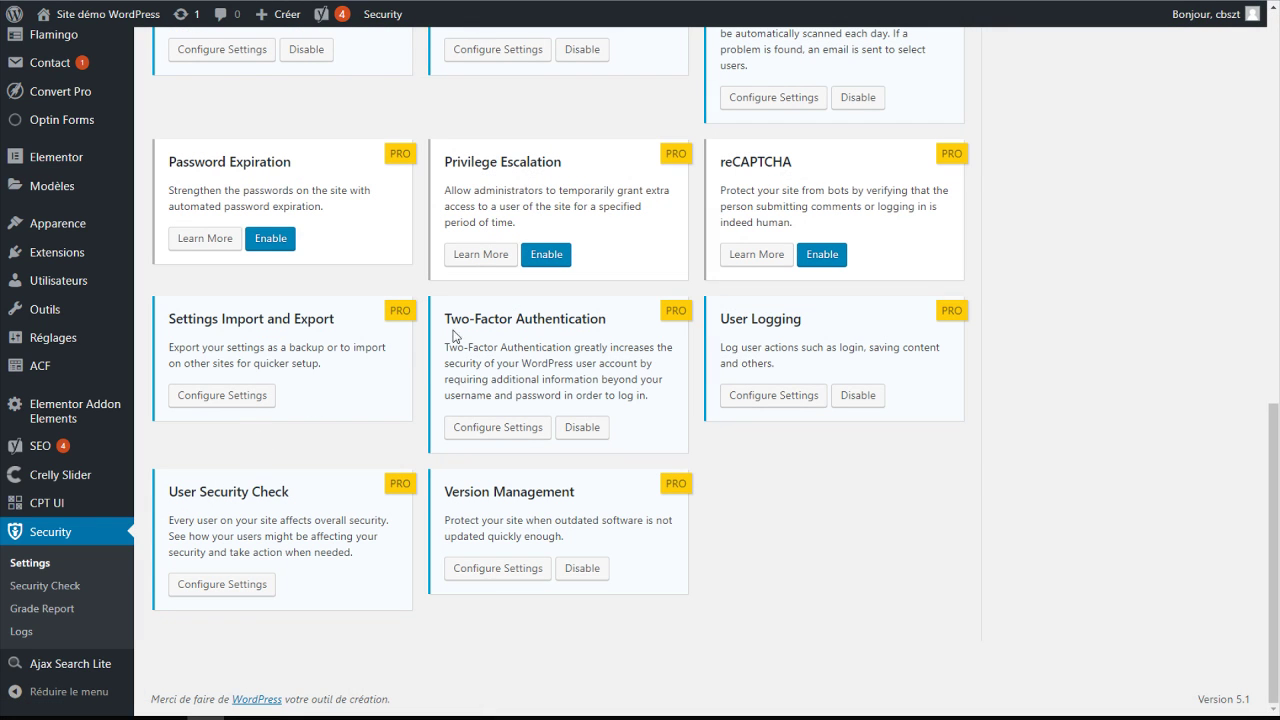
Examine the Strong Password Enforcement module's minimum role setting and close it without saving
{"action": "scroll", "coordinate": [522, 305], "scroll_direction": "up", "scroll_amount": 5}
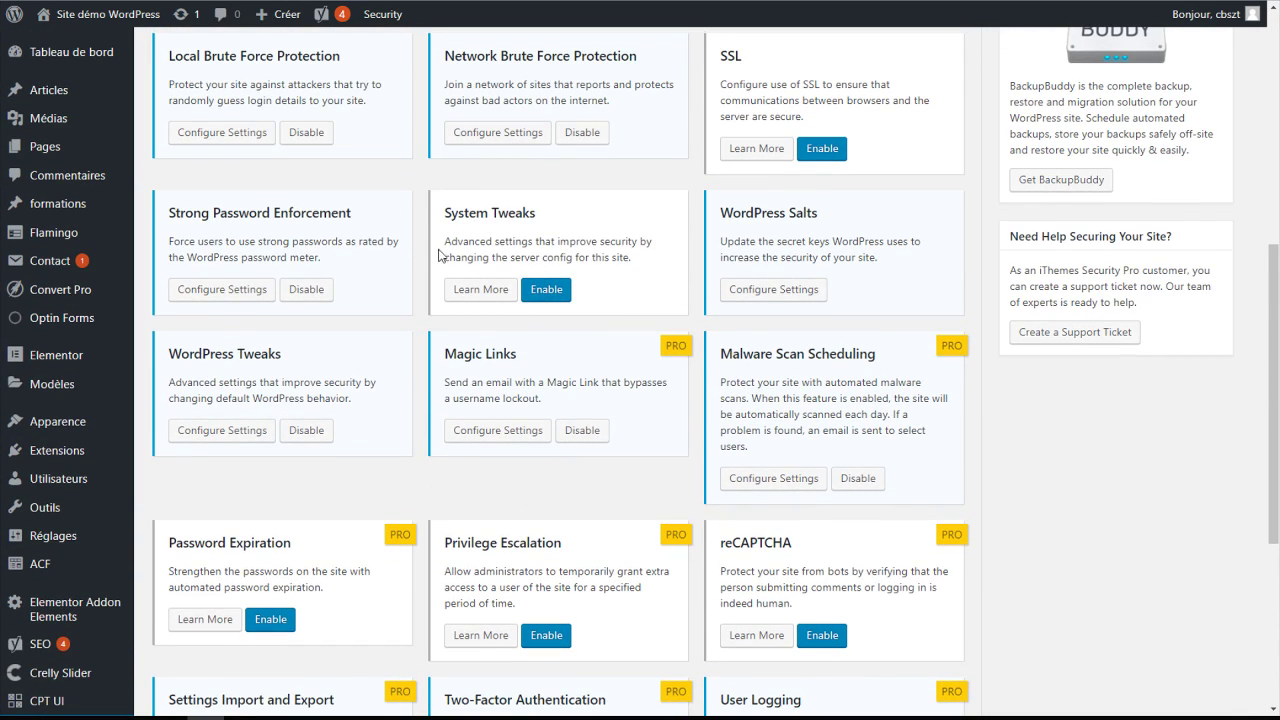
{"action": "left_click", "coordinate": [236, 294]}
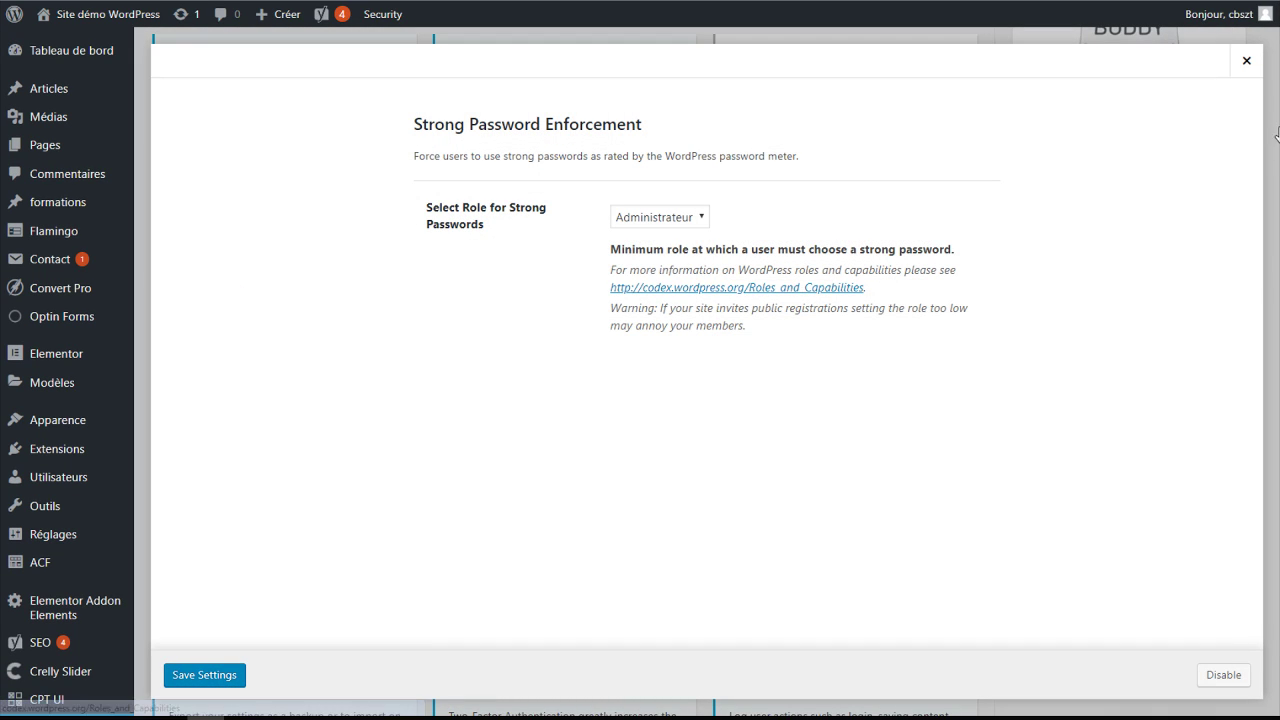
{"action": "left_click", "coordinate": [1245, 59]}
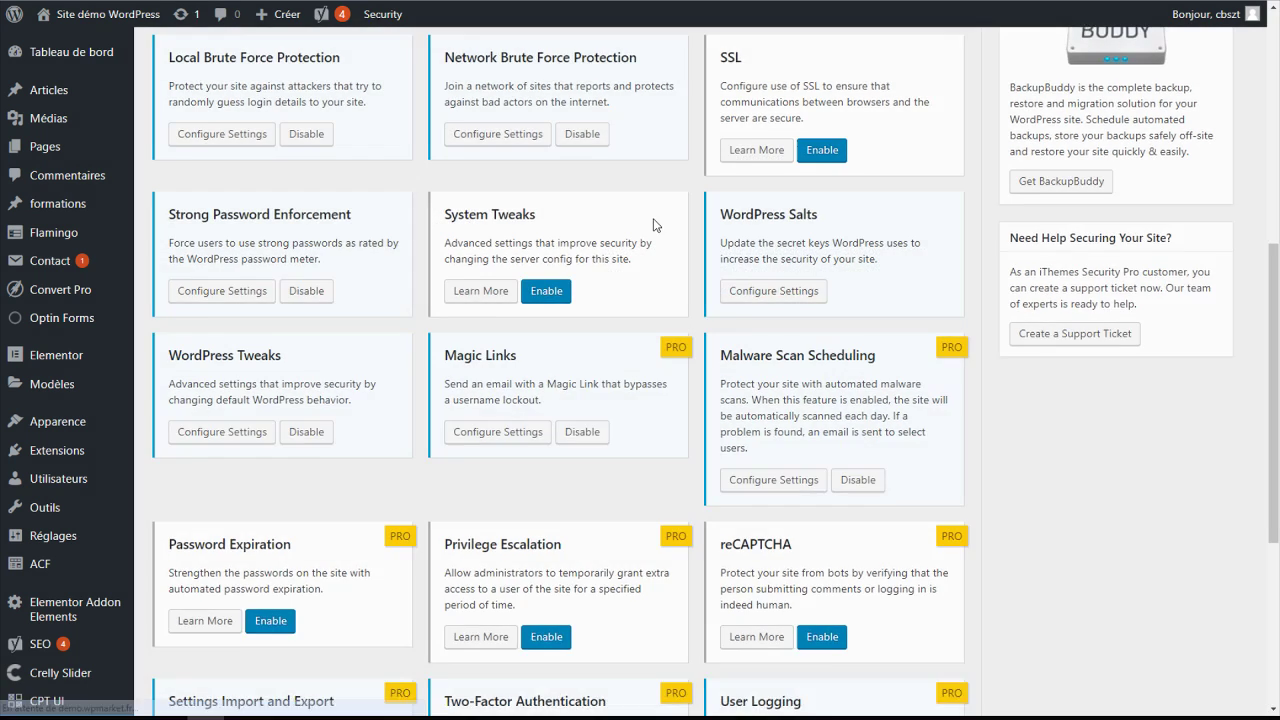
Examine the advanced Hide Backend module's login slug and redirection options and the Change Content Directory module's warnings and new directory name setting
{"action": "scroll", "coordinate": [730, 300], "scroll_direction": "up", "scroll_amount": 5}
{"action": "left_click", "coordinate": [929, 110]}
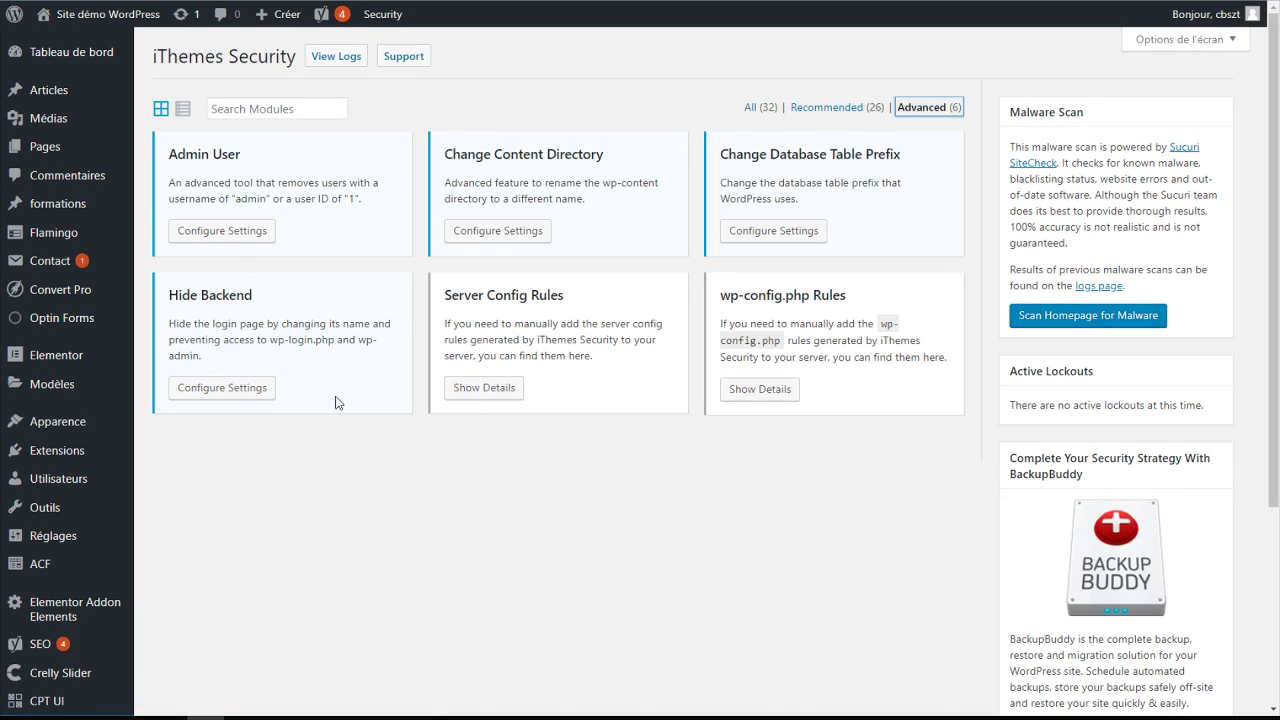
{"action": "left_click", "coordinate": [229, 394]}
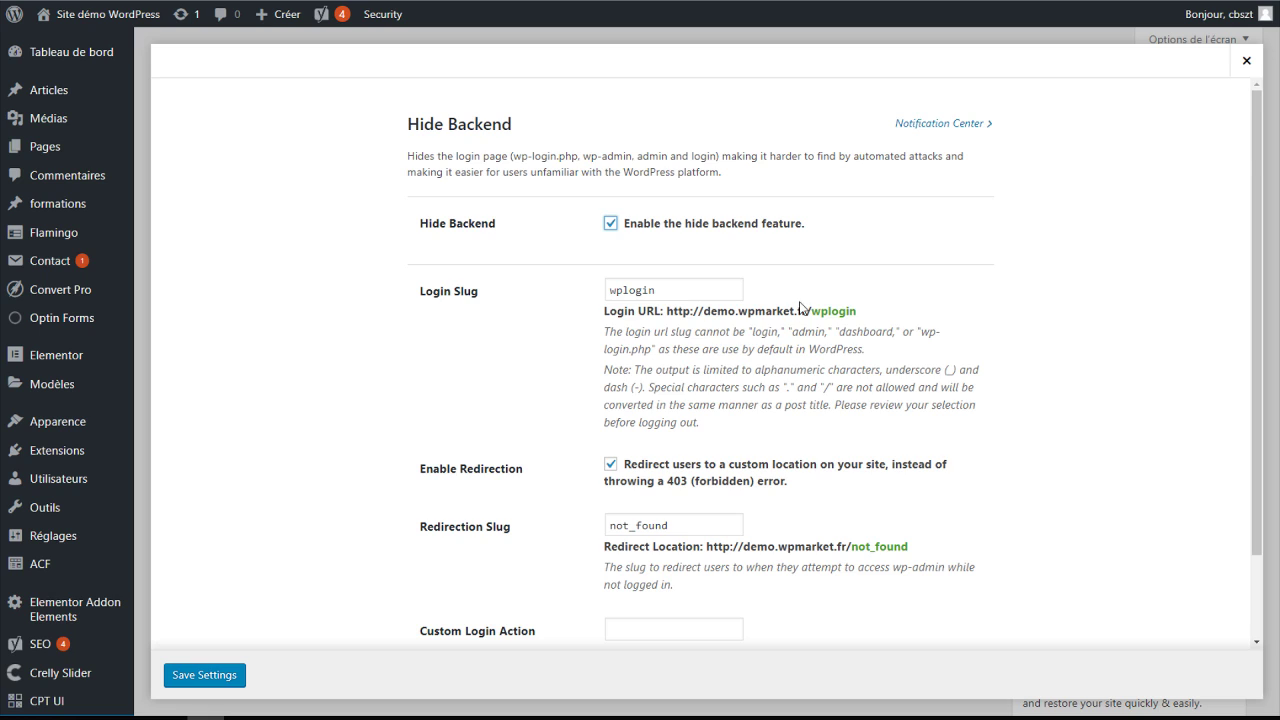
{"action": "left_click", "coordinate": [1246, 60]}
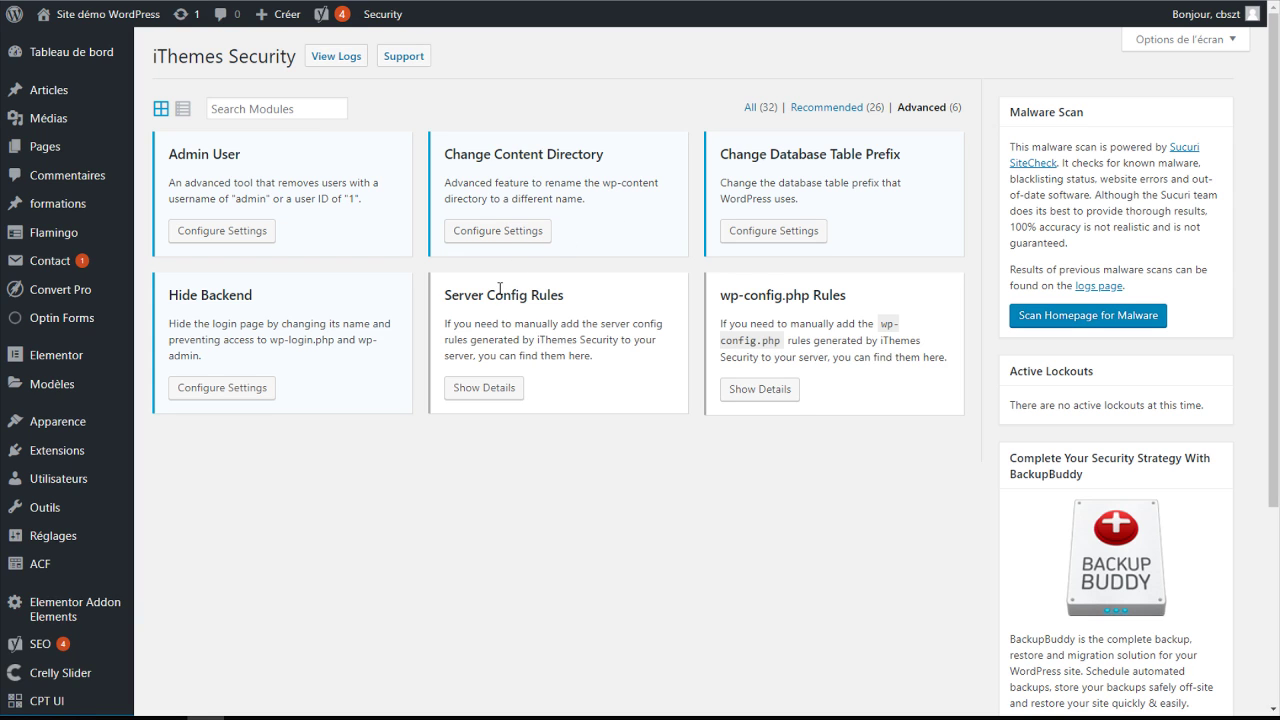
{"action": "left_click", "coordinate": [508, 231]}
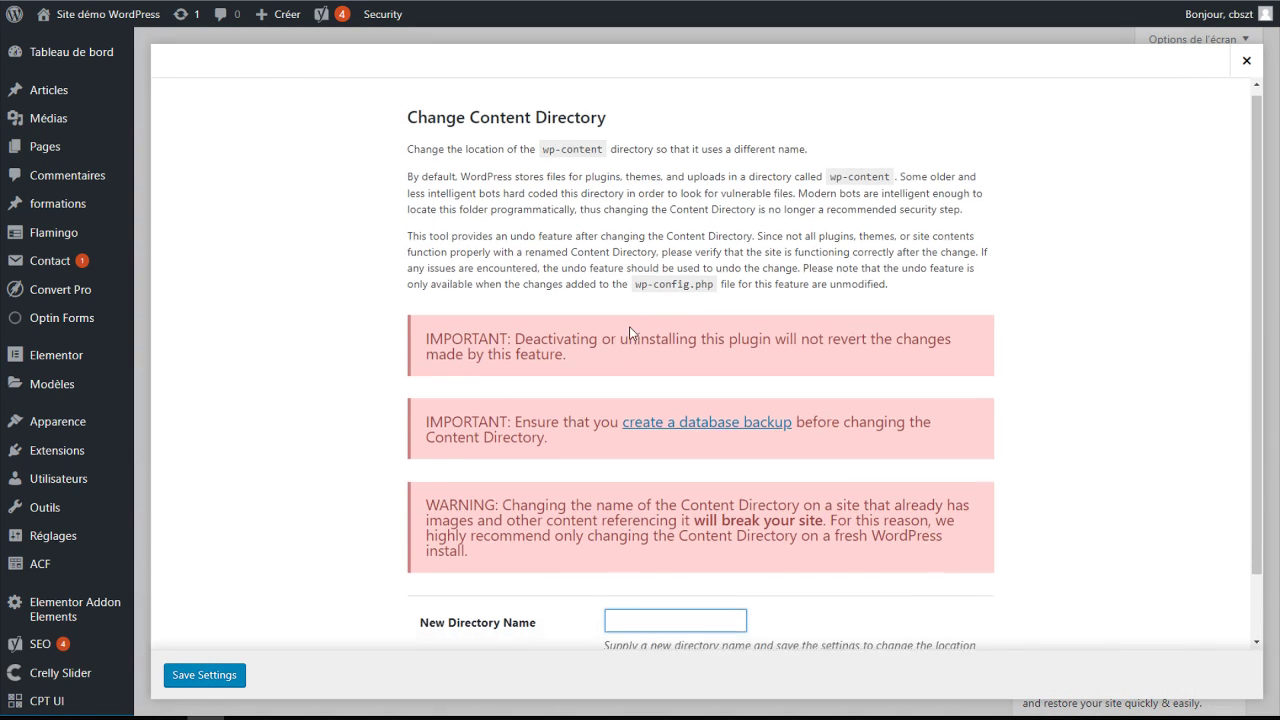
{"action": "scroll", "coordinate": [471, 306], "scroll_direction": "down", "scroll_amount": 2}
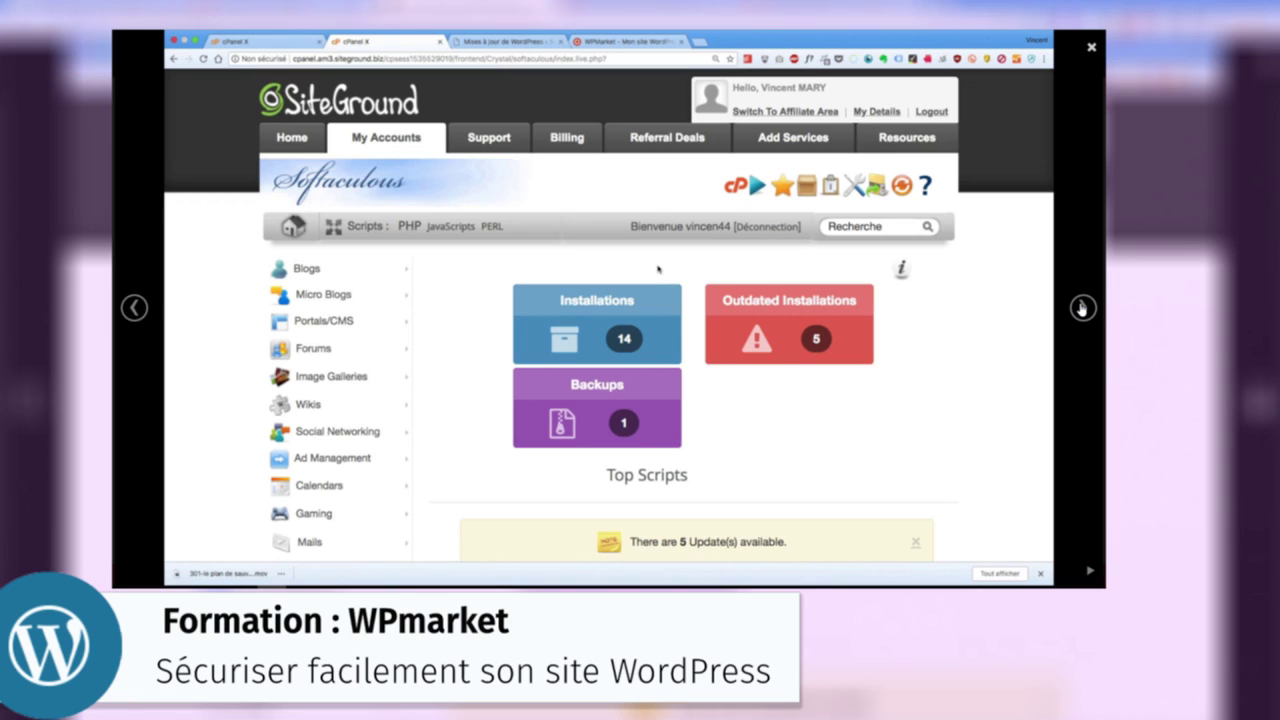
Look through the WordPress security course's preview image gallery, covering hosting, backups, file permissions, ManageWP and the iThemes security check
{"action": "left_click", "coordinate": [1081, 308]}
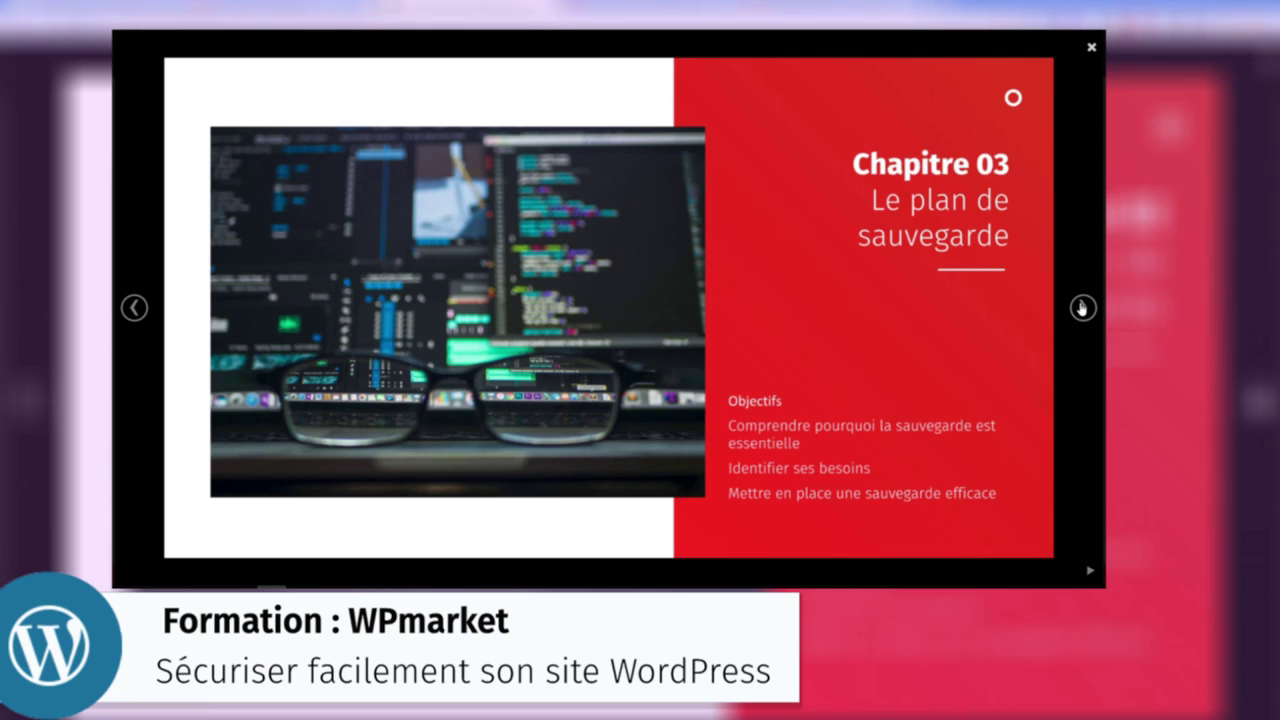
{"action": "left_click", "coordinate": [1081, 308]}
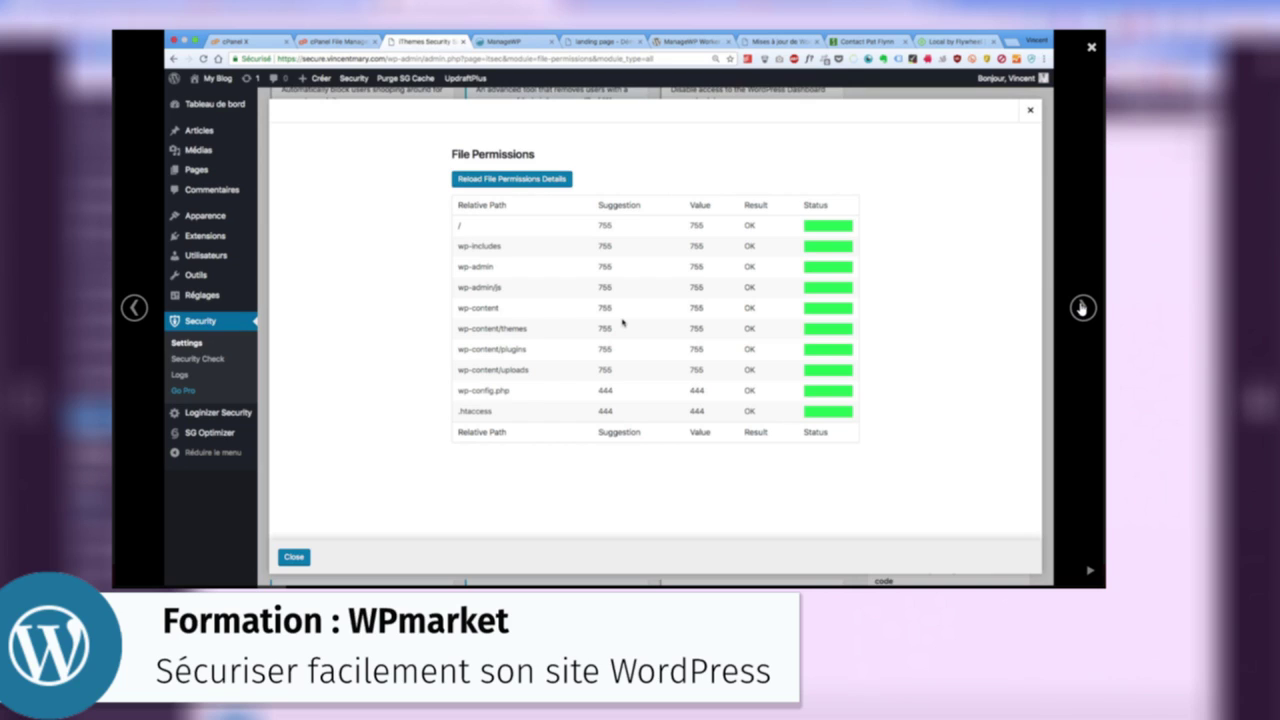
{"action": "left_click", "coordinate": [1082, 308]}
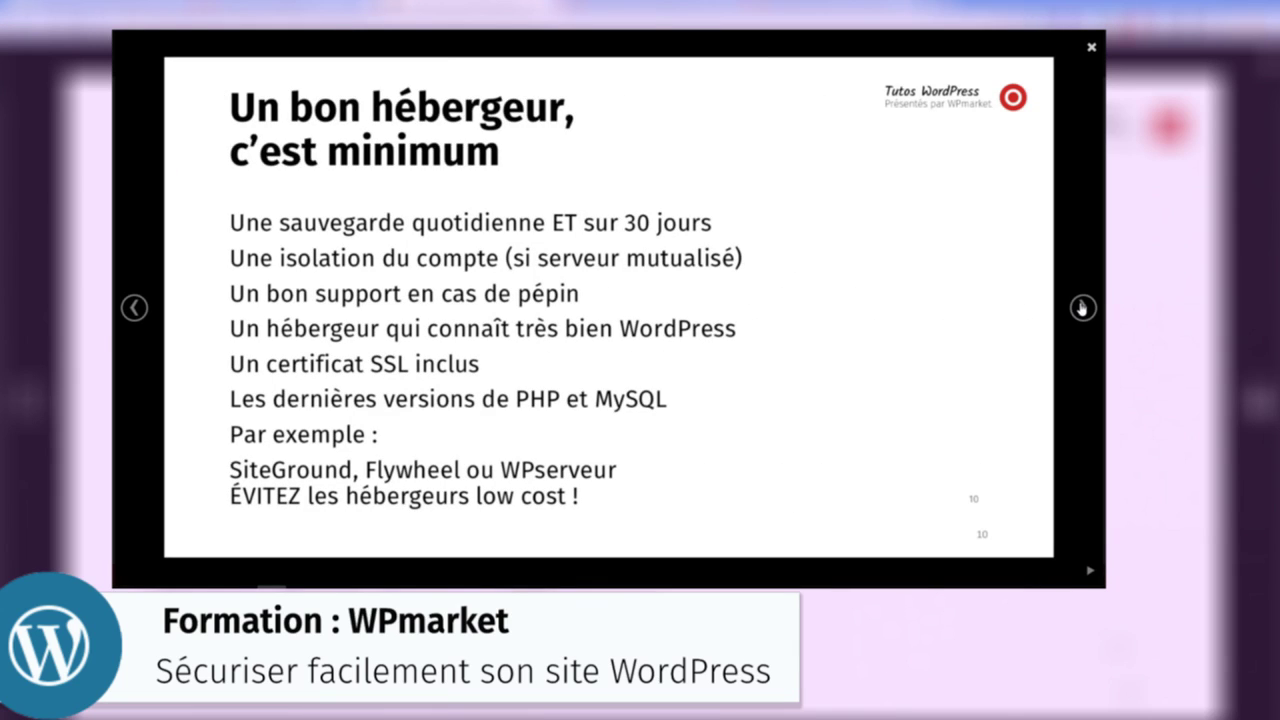
{"action": "left_click", "coordinate": [1082, 308]}
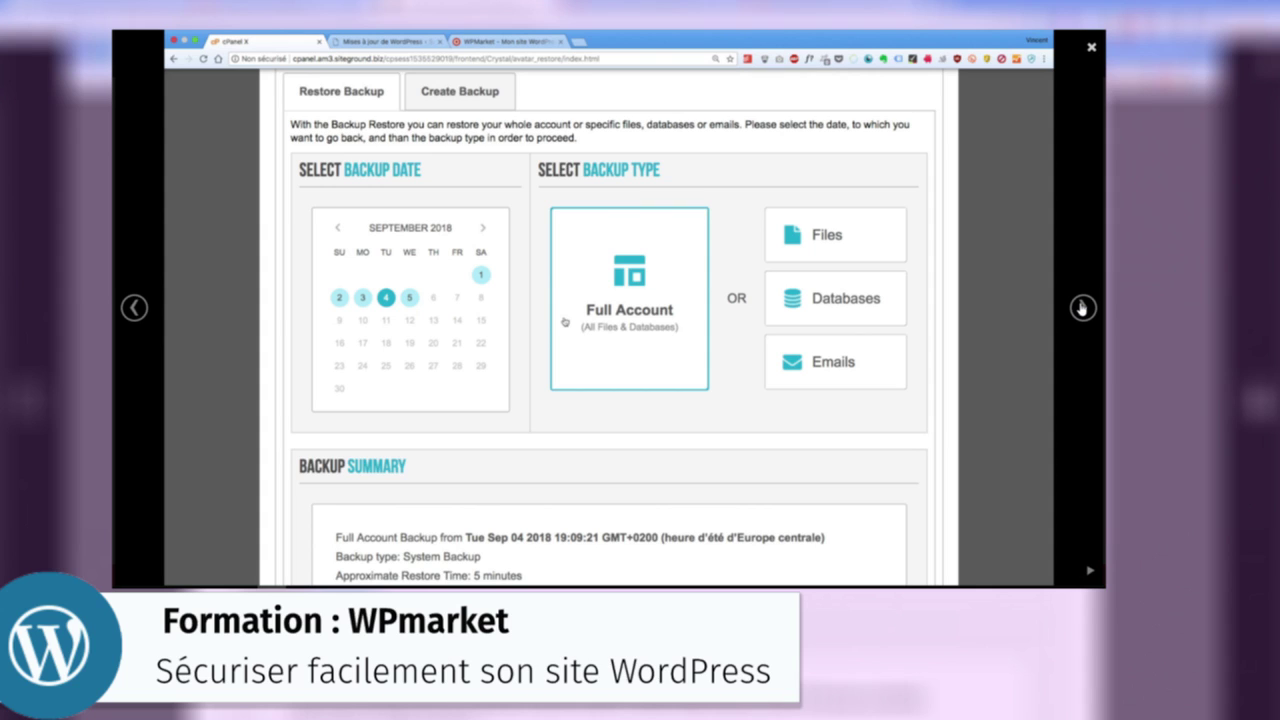
{"action": "left_click", "coordinate": [1082, 308]}
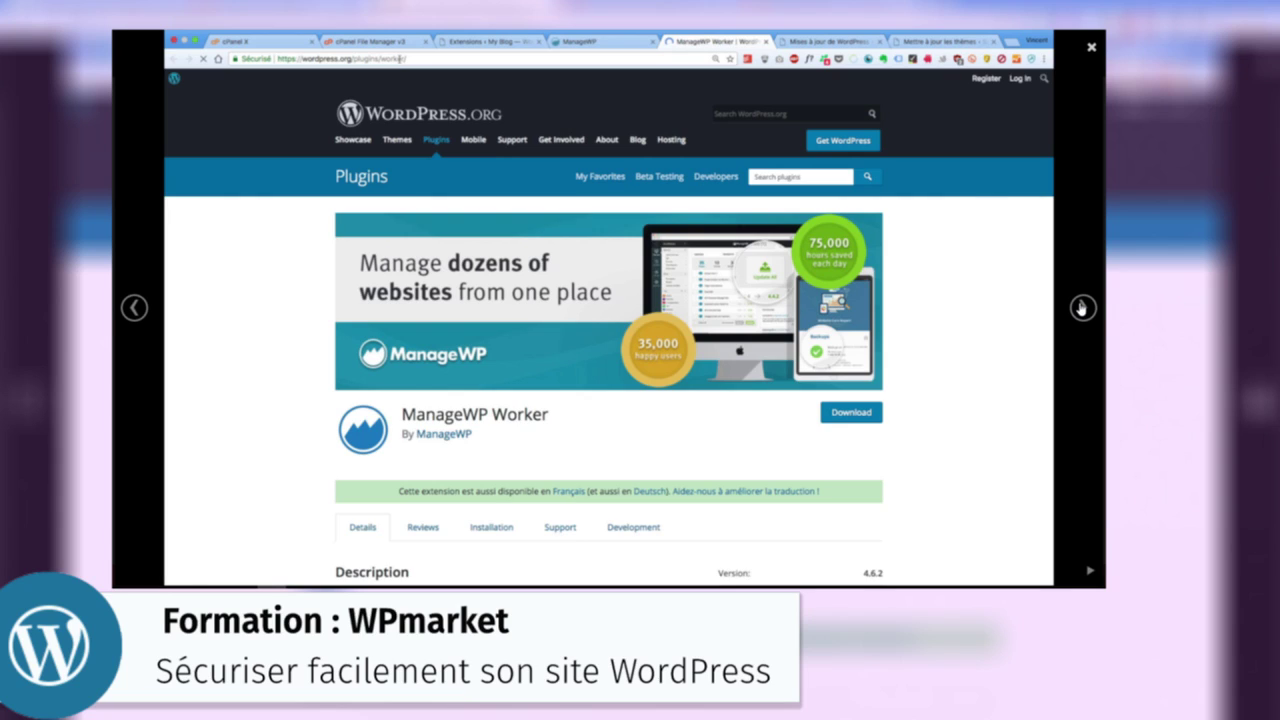
{"action": "left_click", "coordinate": [1082, 308]}
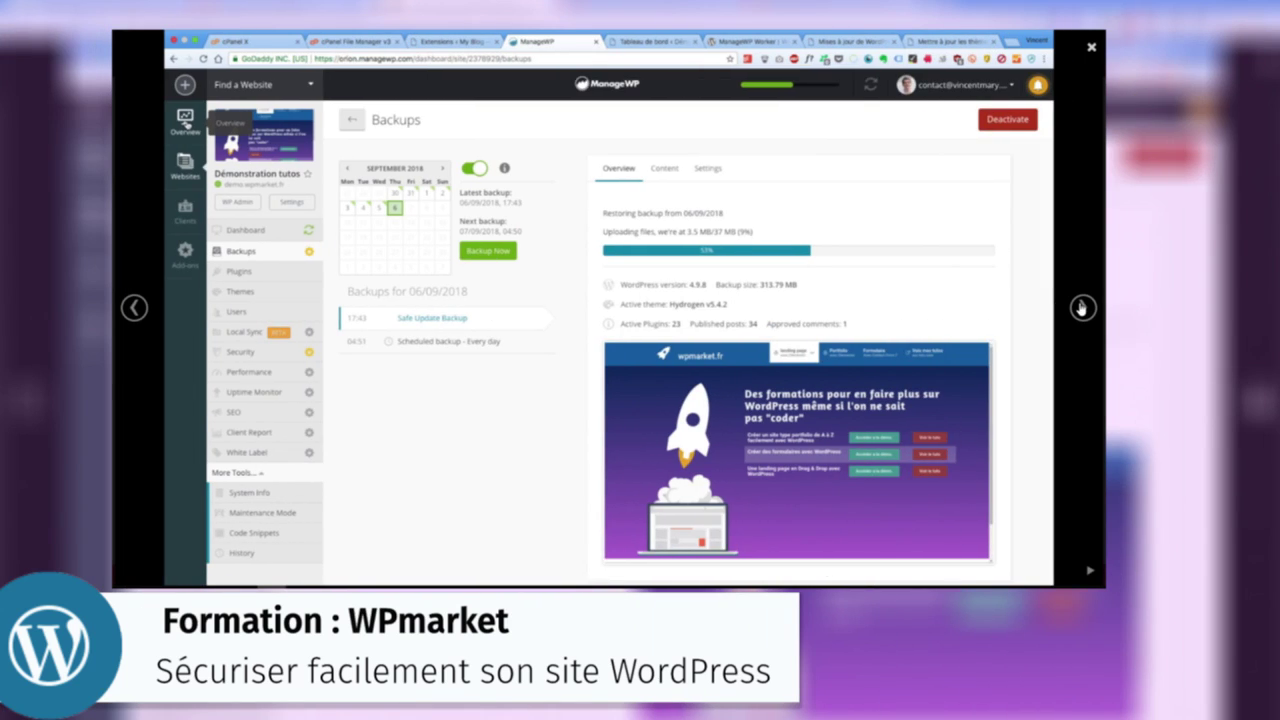
{"action": "left_click", "coordinate": [1082, 308]}
{"action": "left_click", "coordinate": [1082, 308]}
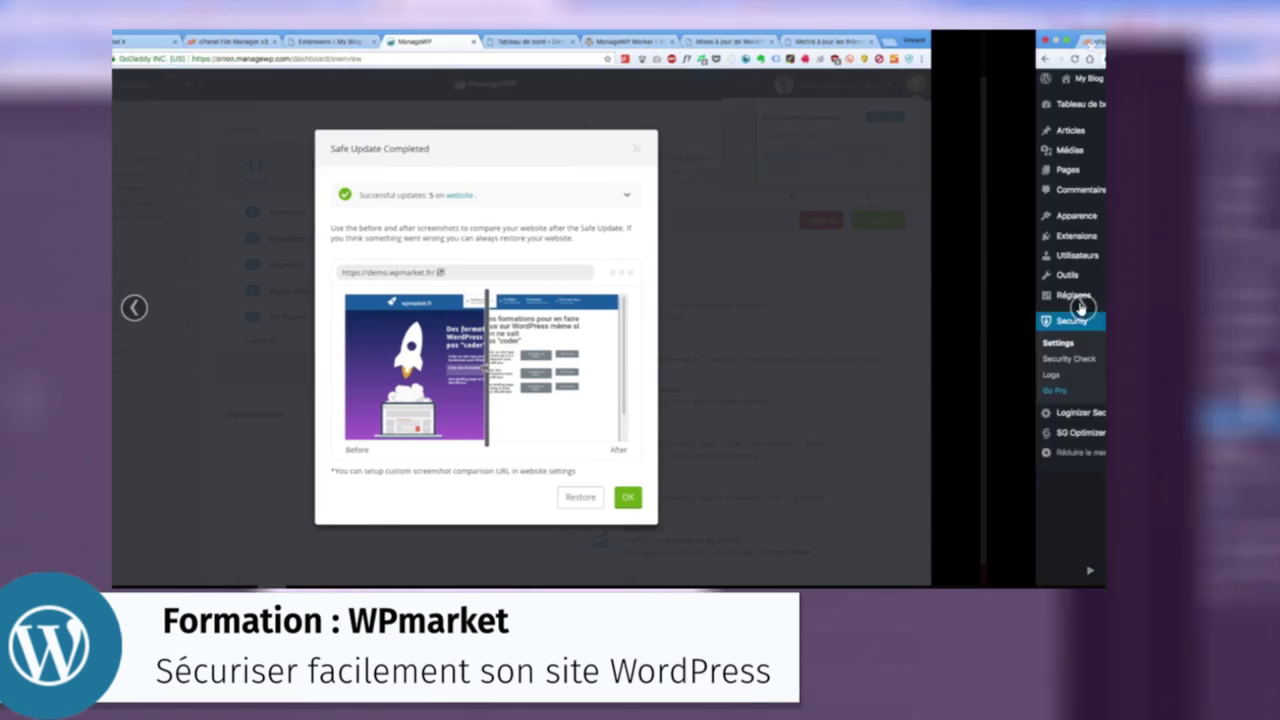
{"action": "left_click", "coordinate": [1082, 308]}
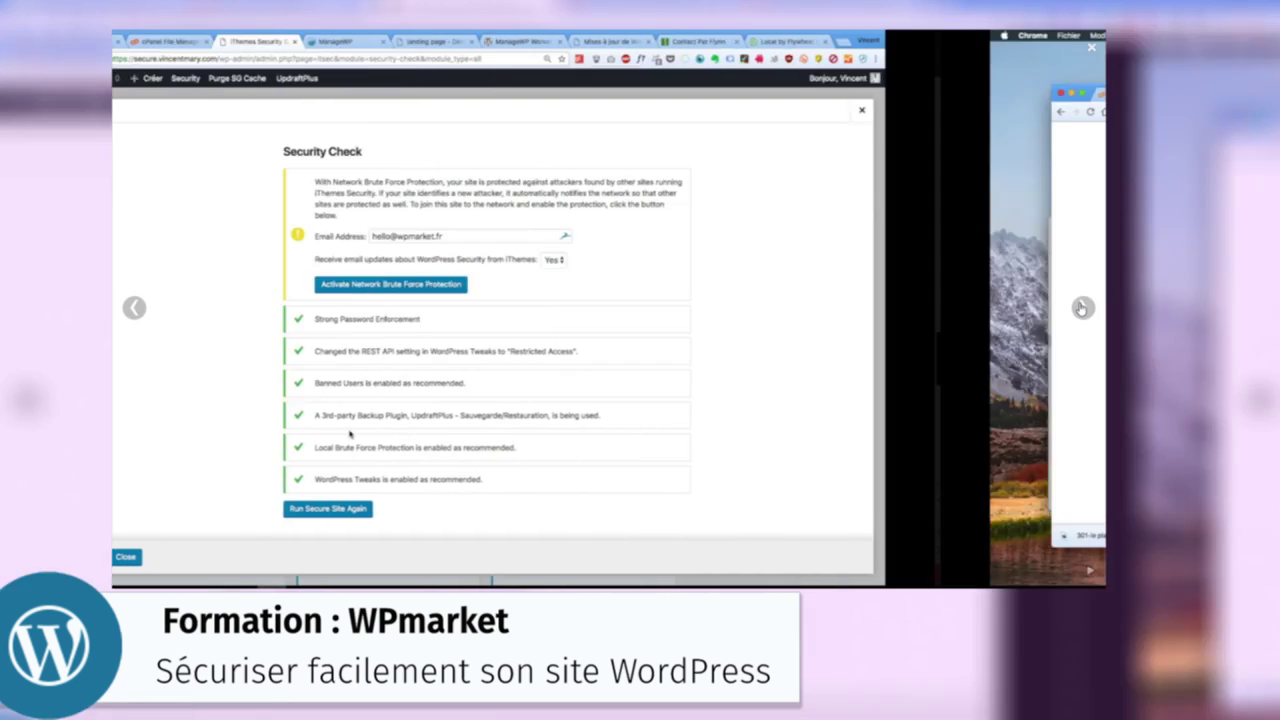